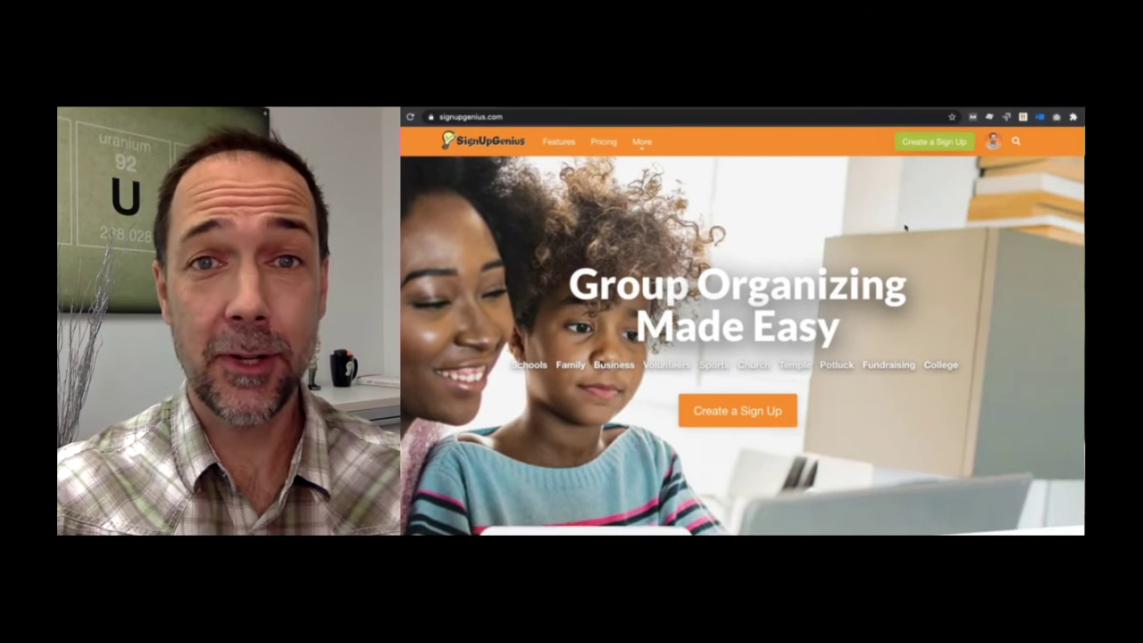
# - Start a new sign-up and title it "Parent Teacher Conferences"
pyautogui.click(931, 142)
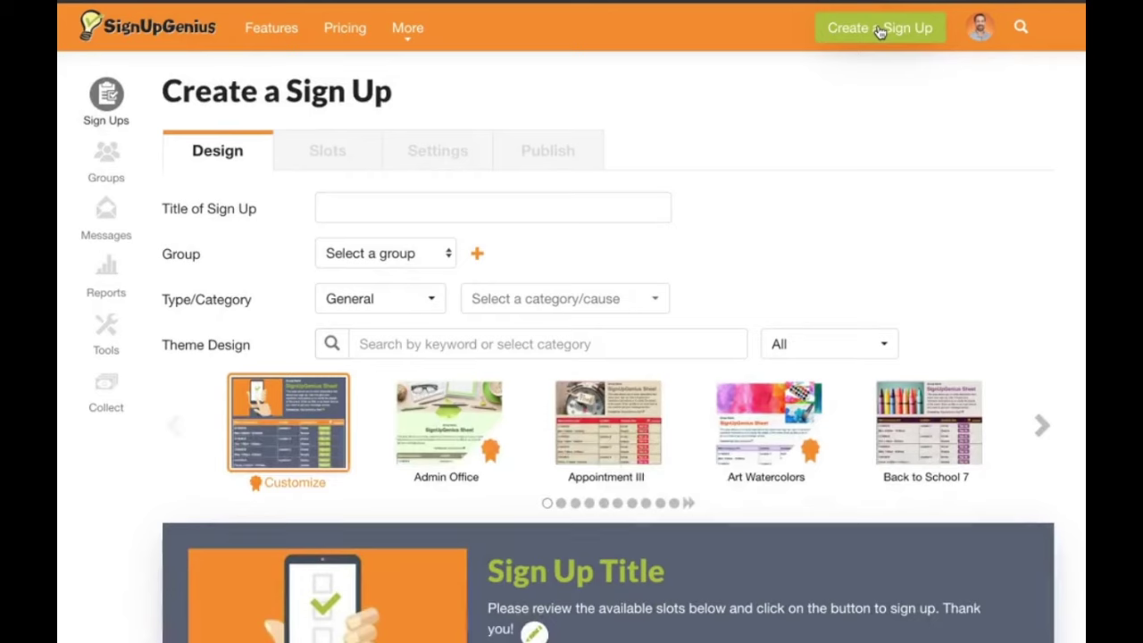
pyautogui.click(489, 208)
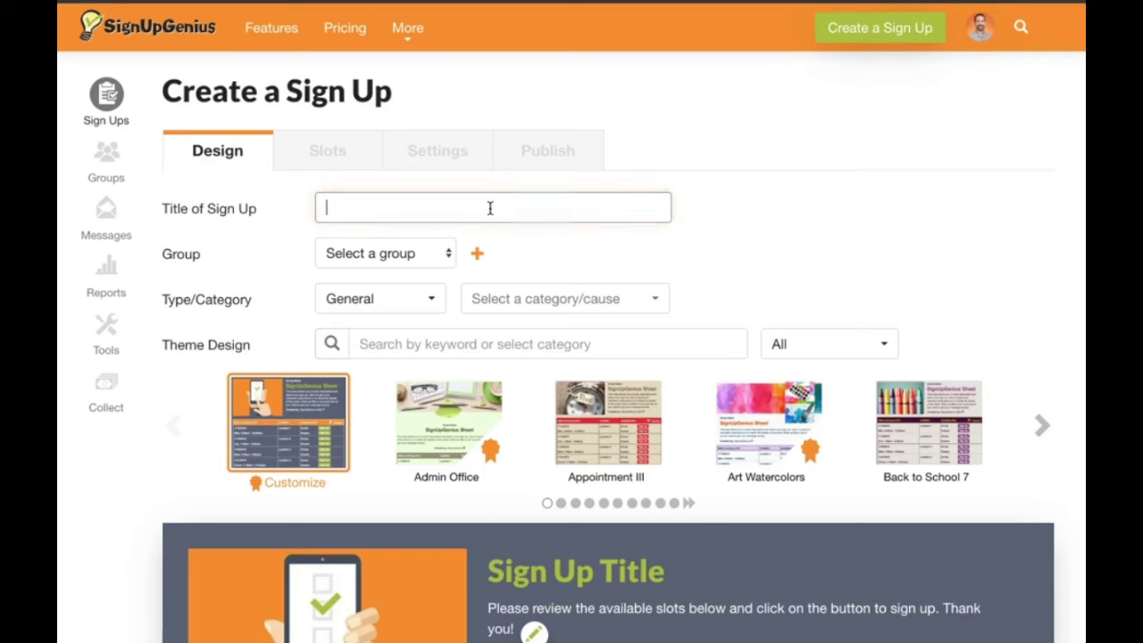
pyautogui.write('Parent T')
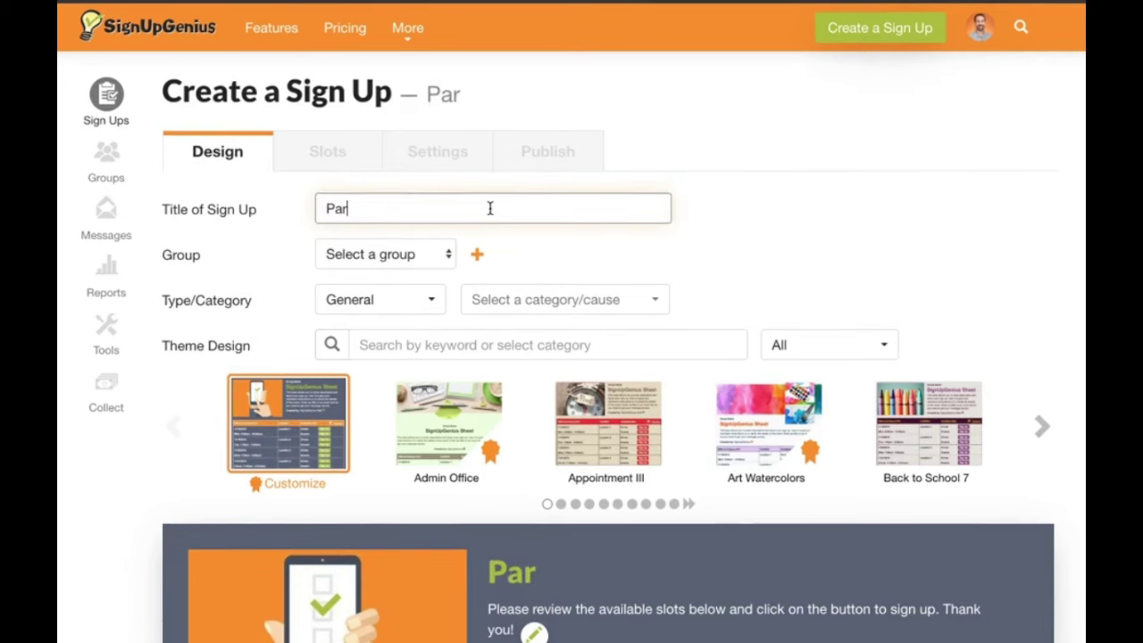
pyautogui.write('eac')
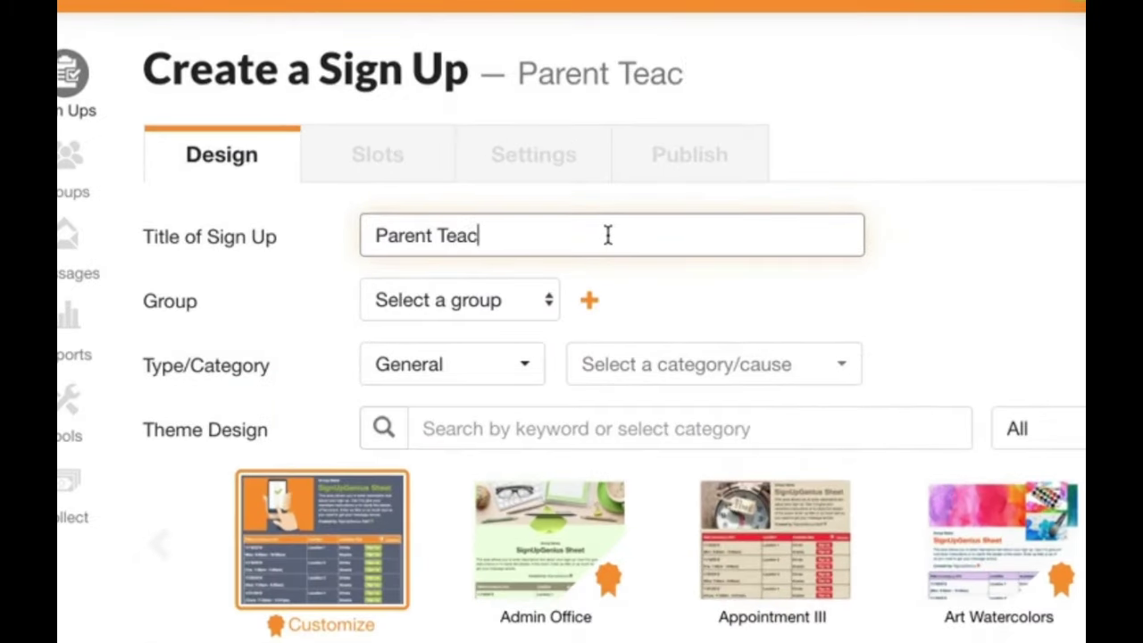
pyautogui.write('her Conferences')
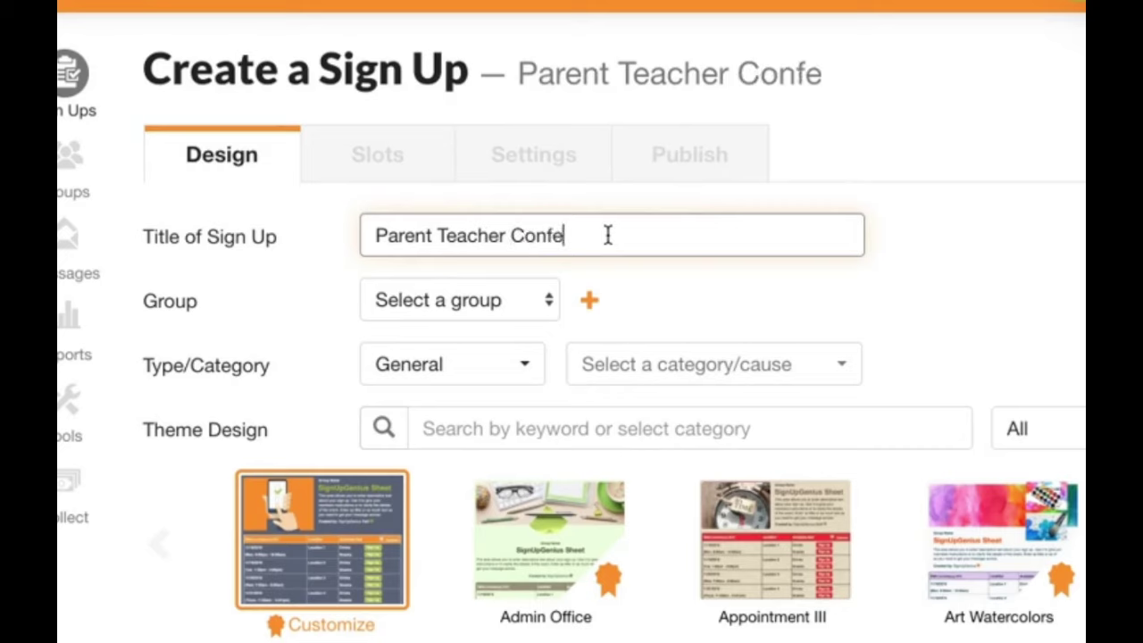
# - Assign the sign-up to the 2nd Grade Parents group and set its type to Scheduling with the Education category
pyautogui.click(536, 301)
pyautogui.click(525, 333)
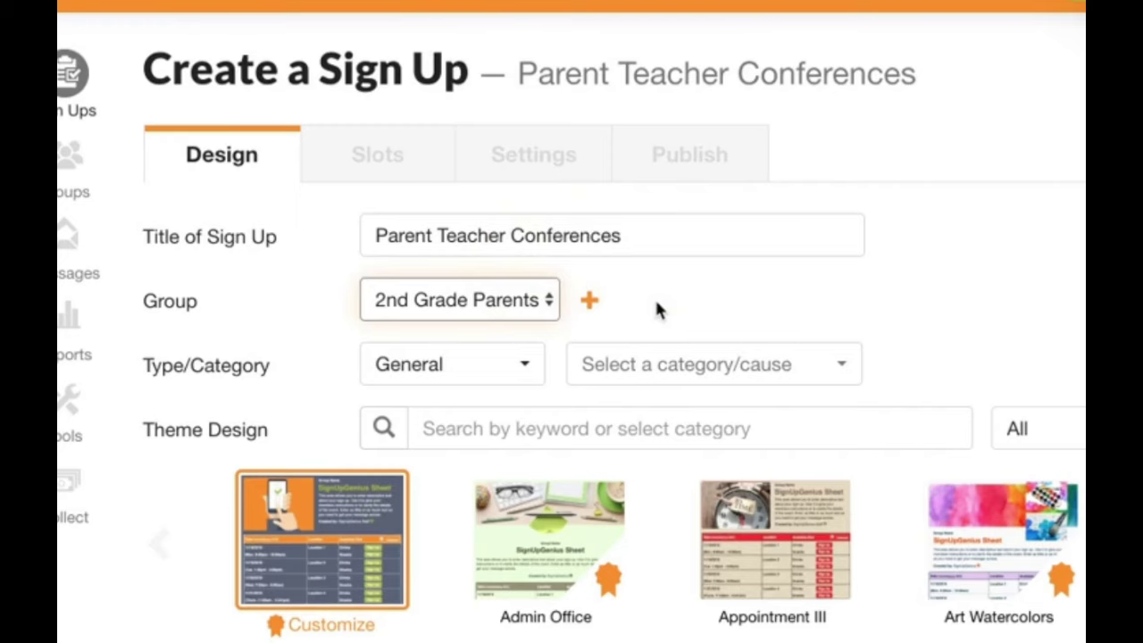
pyautogui.click(483, 373)
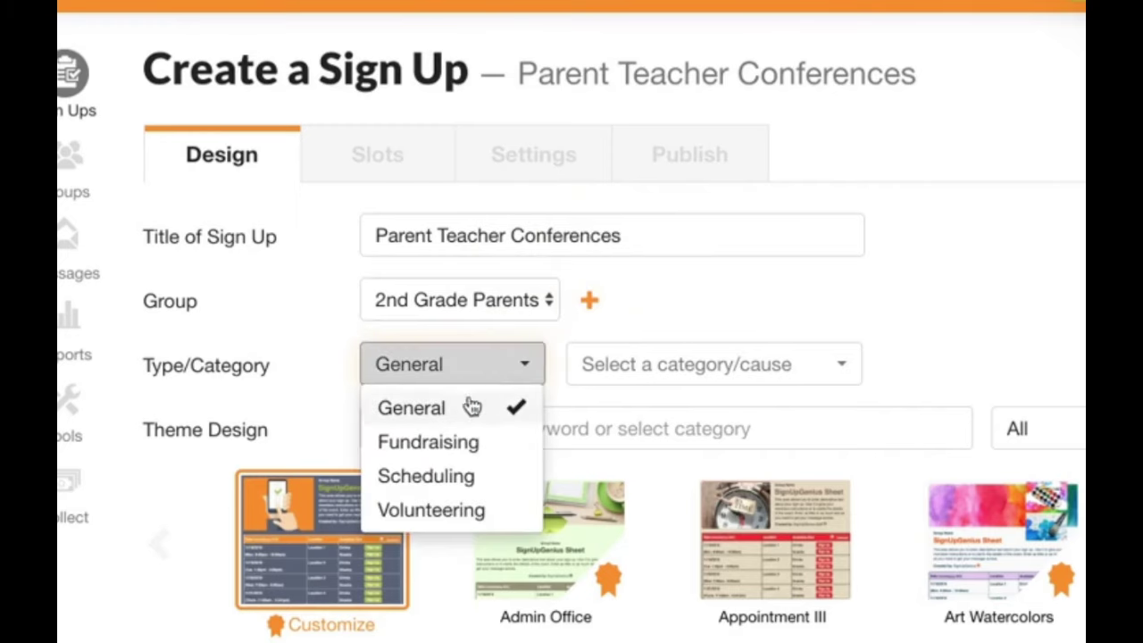
pyautogui.click(451, 475)
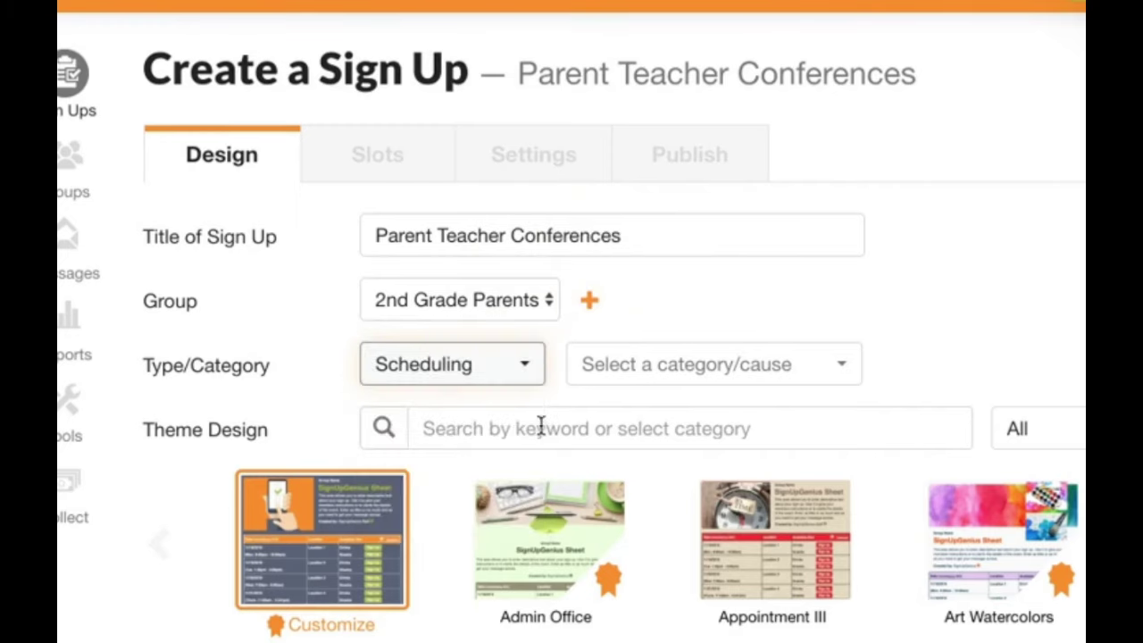
pyautogui.click(650, 374)
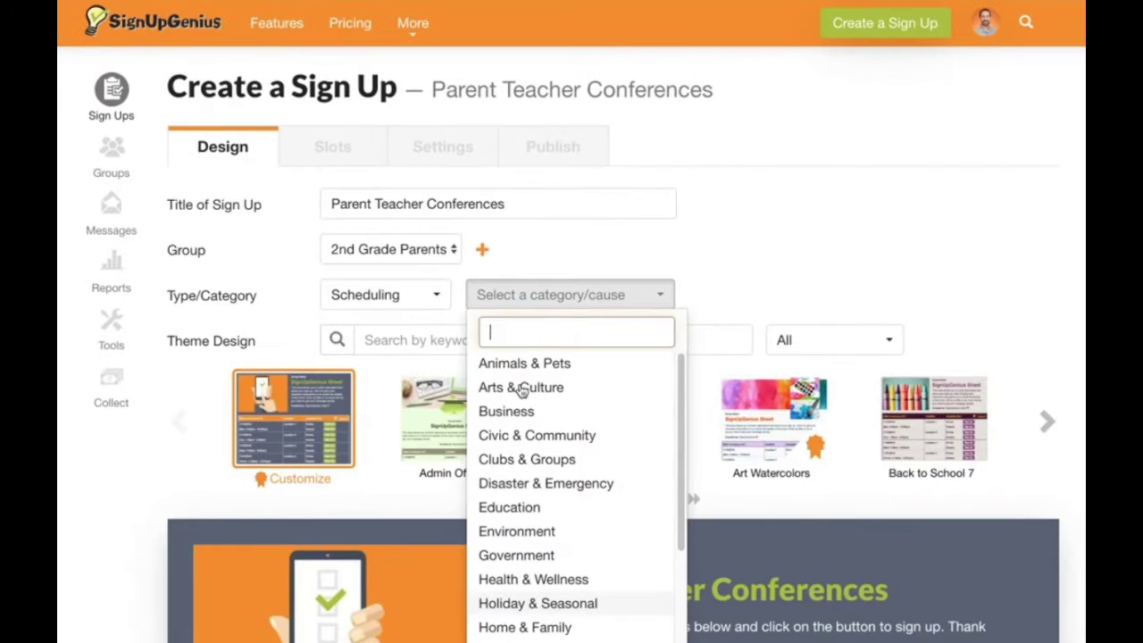
pyautogui.click(505, 509)
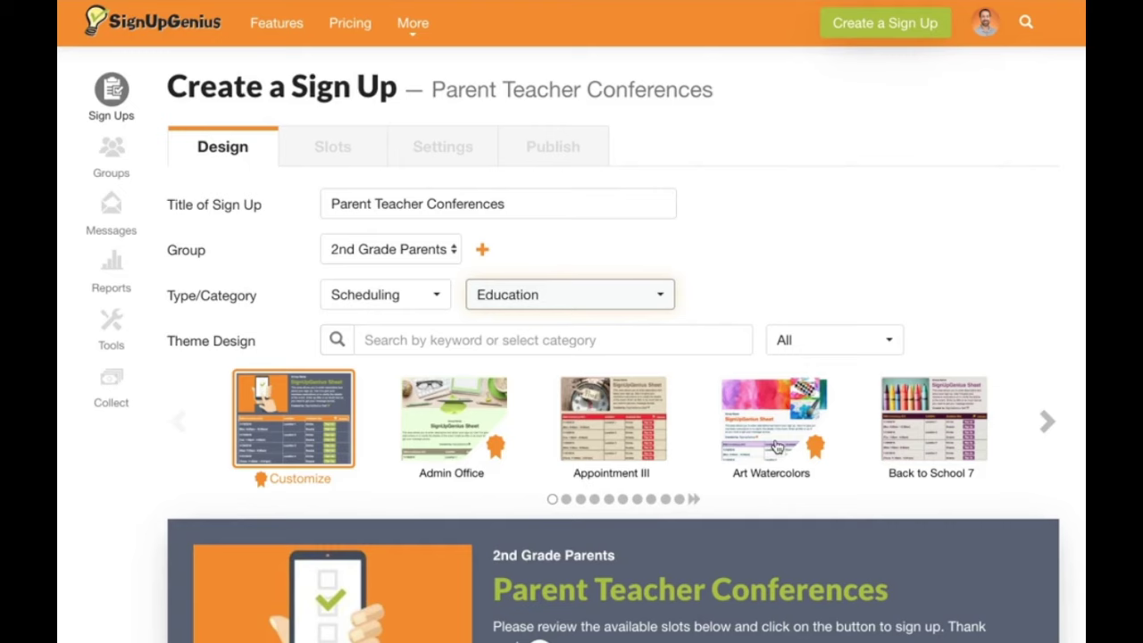
pyautogui.click(666, 346)
pyautogui.click(513, 489)
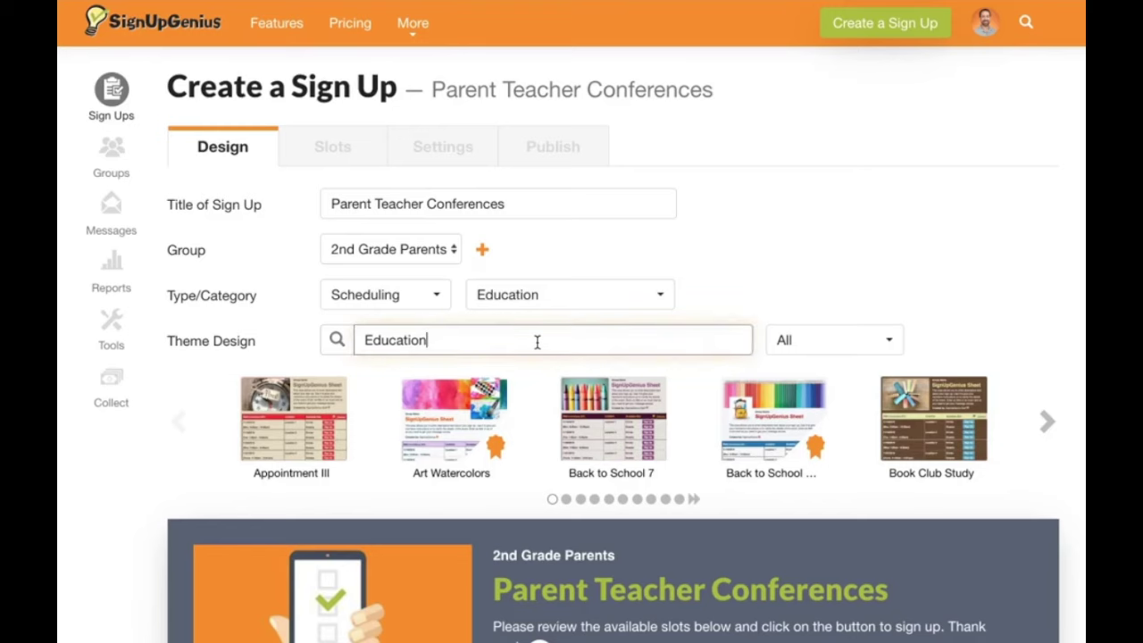
pyautogui.press('BackSpace')
pyautogui.press('BackSpace')
pyautogui.press('BackSpace')
pyautogui.press('BackSpace')
pyautogui.press('BackSpace')
pyautogui.press('BackSpace')
pyautogui.press('BackSpace')
pyautogui.press('BackSpace')
pyautogui.press('BackSpace')
# - Search the theme designs for "teacher" and apply the Classroom Schedule theme
pyautogui.write('teacher')
pyautogui.click(919, 222)
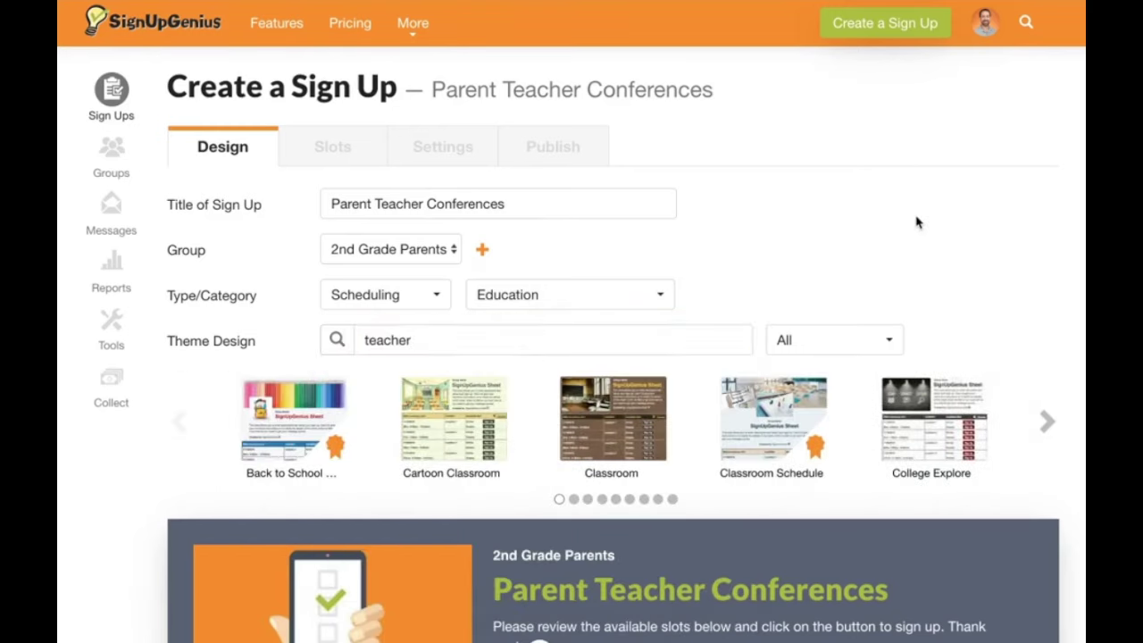
pyautogui.click(748, 427)
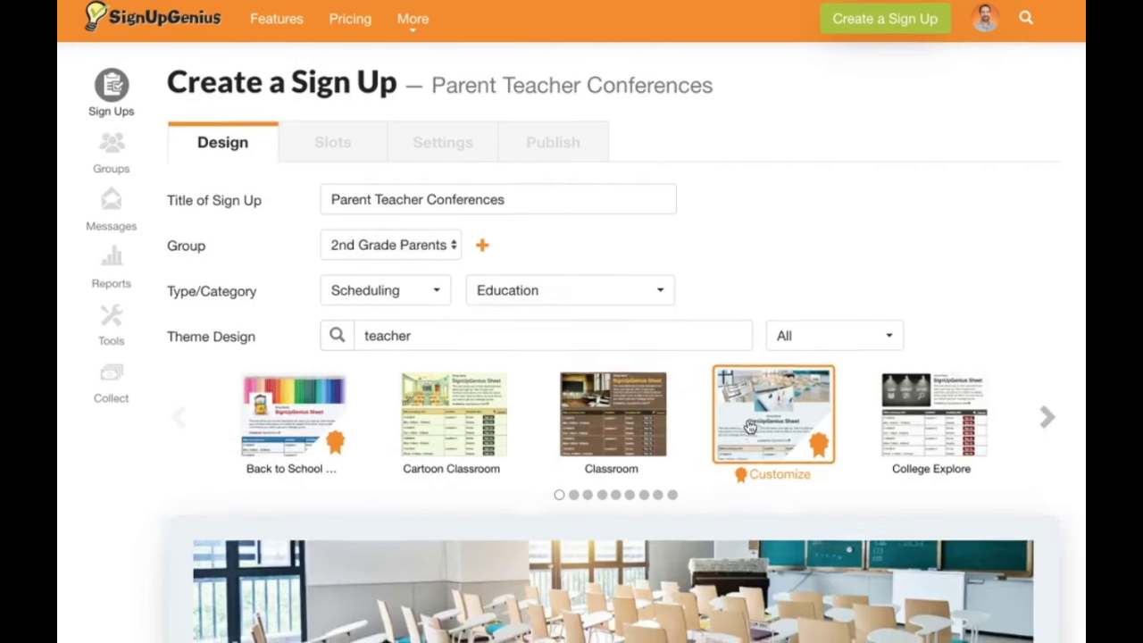
# - Look over the sign-up preview and its description without editing them, and save the design to continue to the slots
pyautogui.scroll(-3, 749, 427)
pyautogui.scroll(-3, 749, 366)
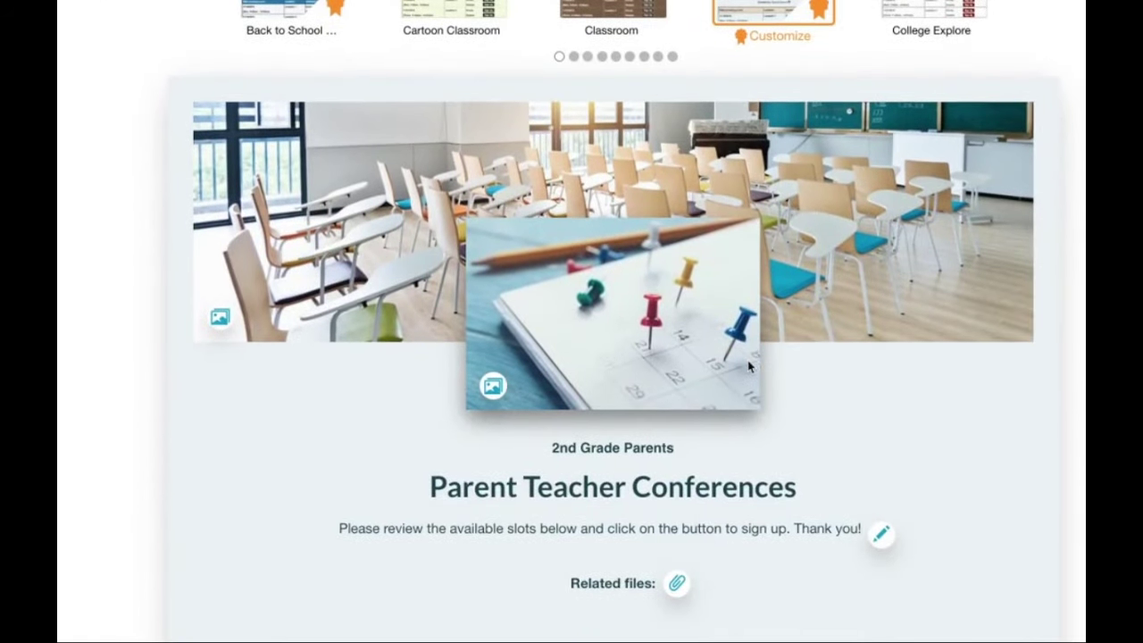
pyautogui.scroll(-2, 749, 366)
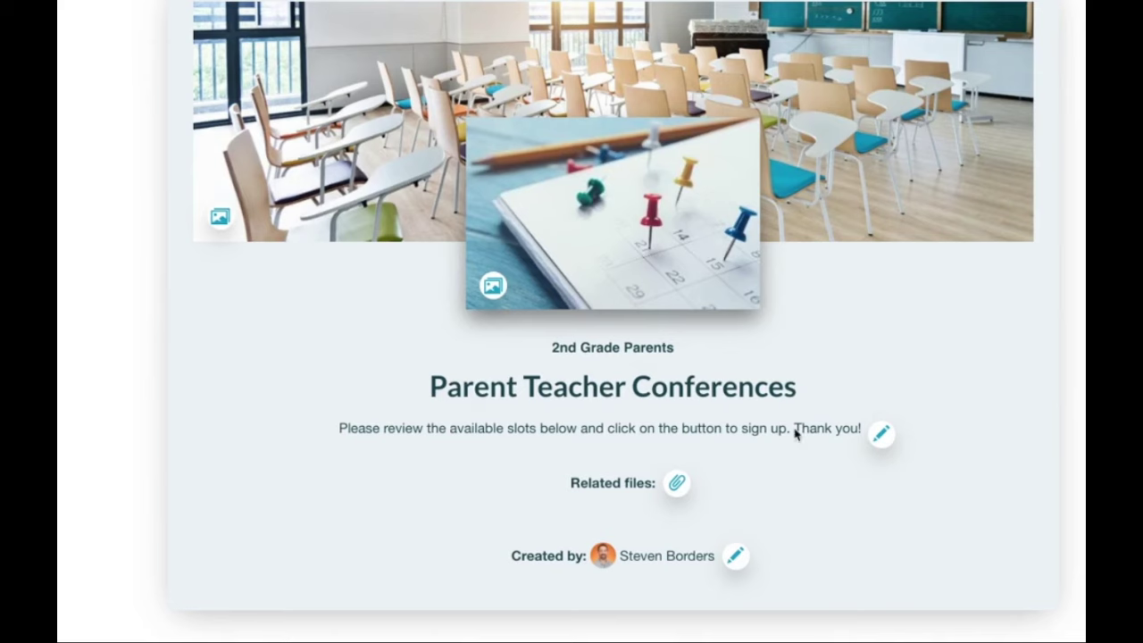
pyautogui.click(887, 437)
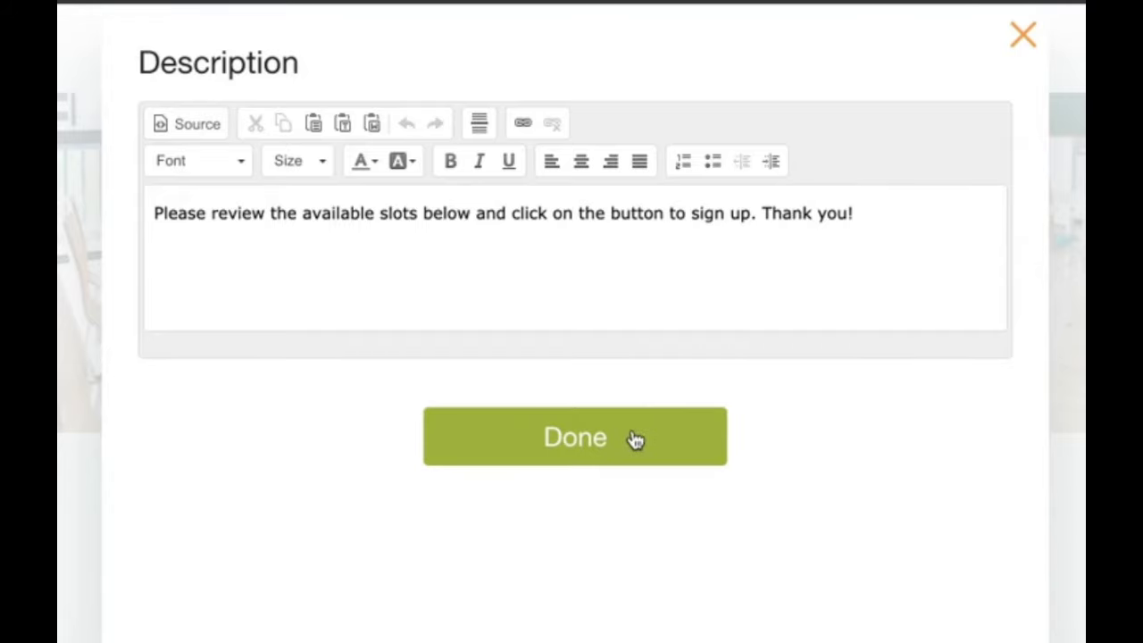
pyautogui.click(1025, 38)
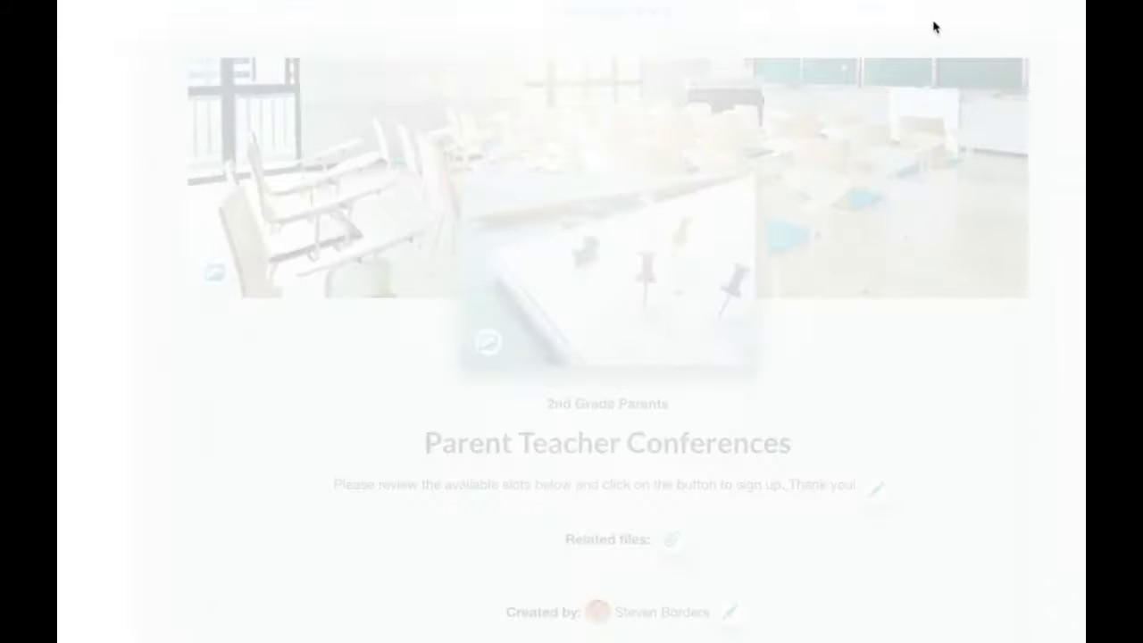
pyautogui.scroll(-2, 697, 330)
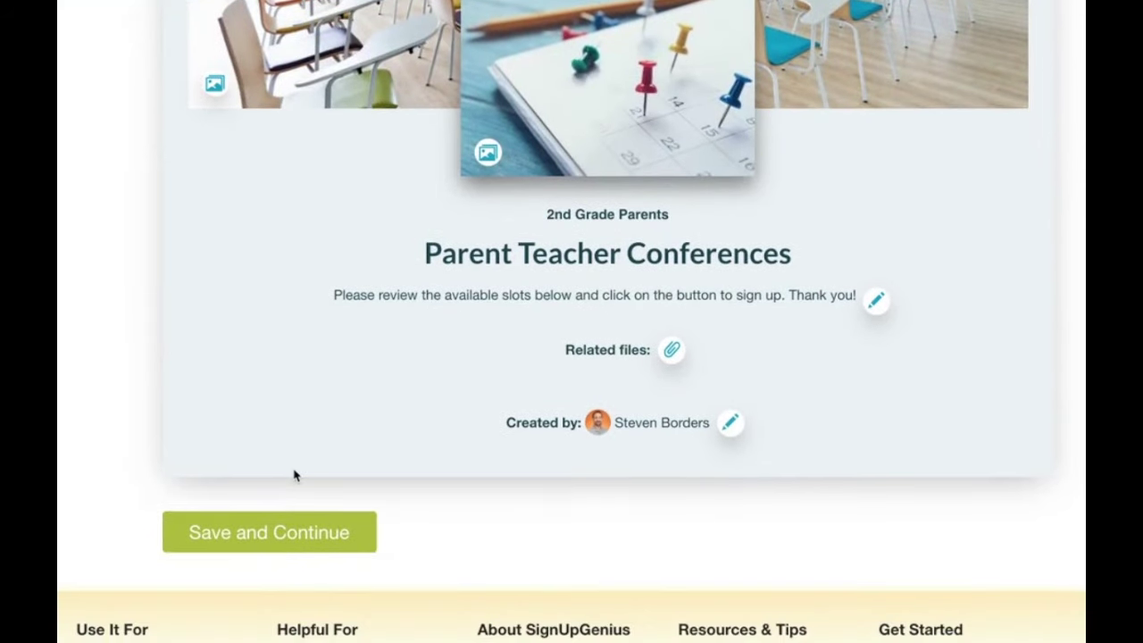
pyautogui.click(276, 531)
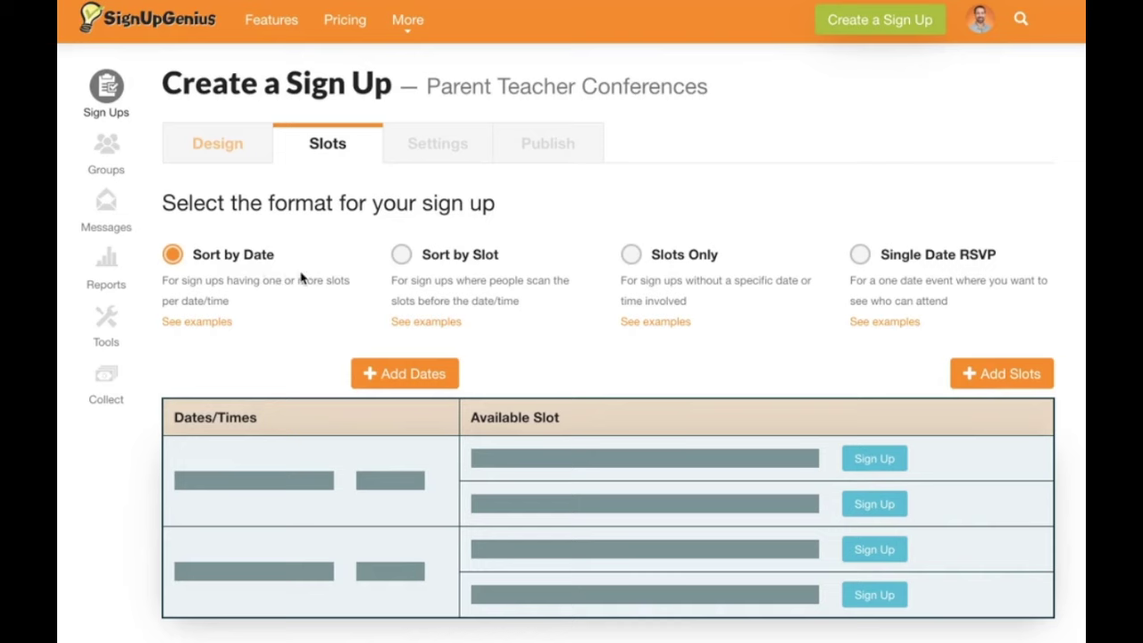
# - Begin adding time slots in the Sort by Date format, with event days from 04/12/2021 to 04/14/2021
pyautogui.click(378, 380)
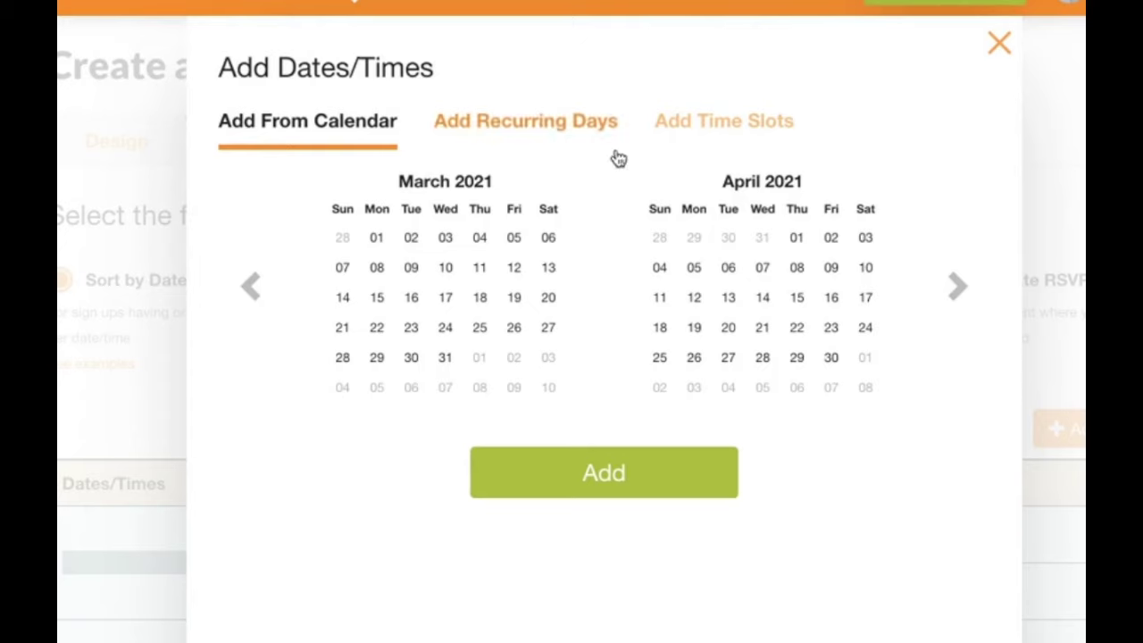
pyautogui.click(705, 150)
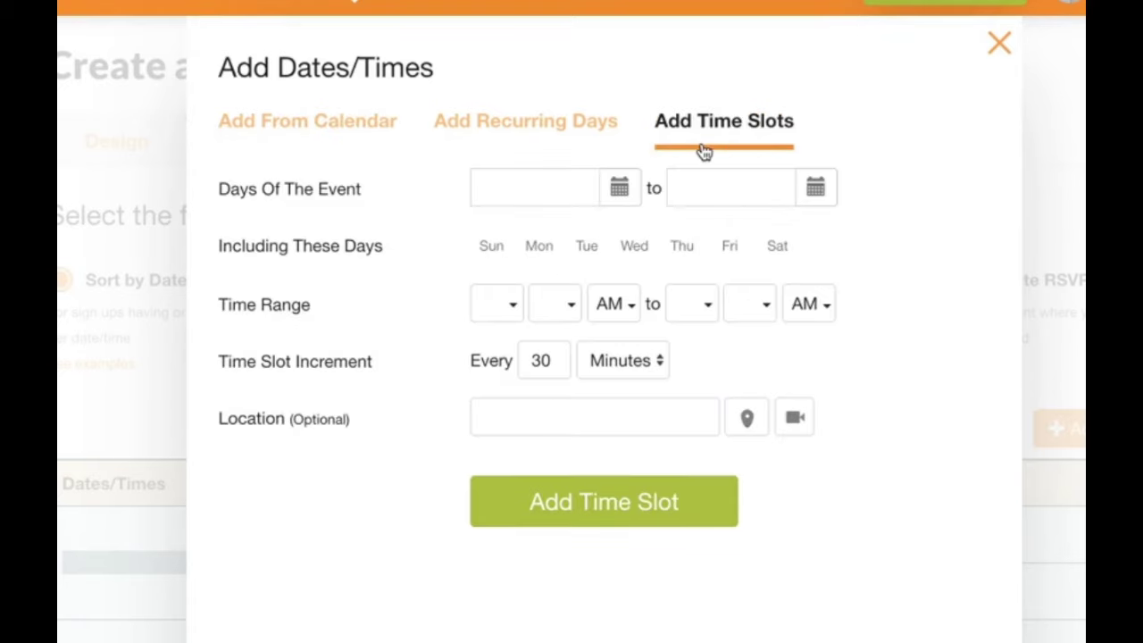
pyautogui.click(622, 203)
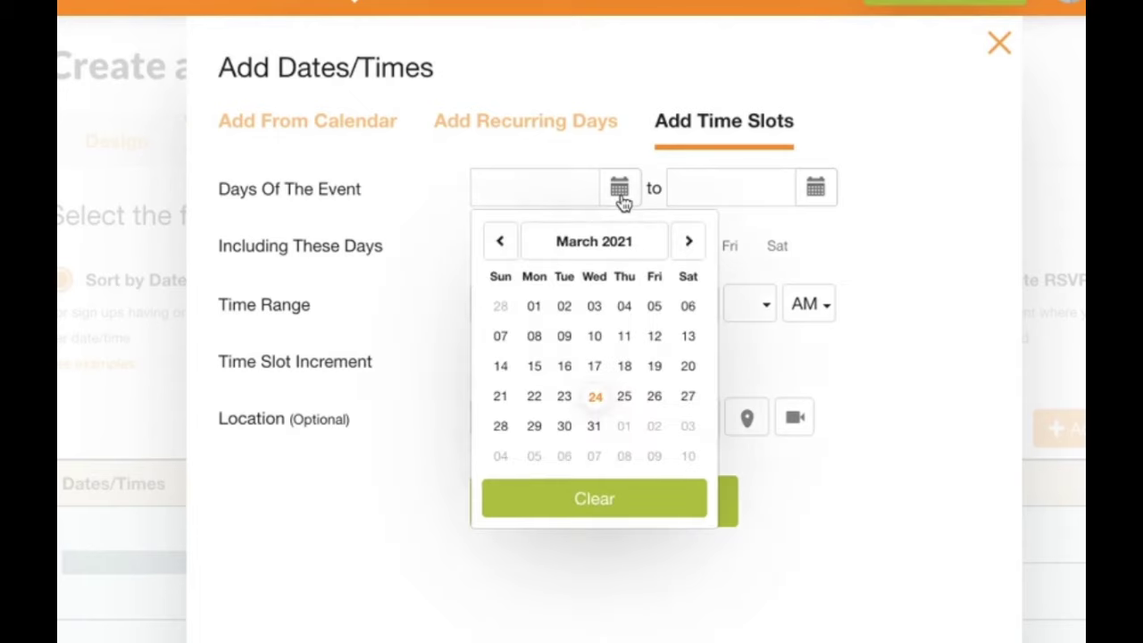
pyautogui.click(684, 241)
pyautogui.click(534, 367)
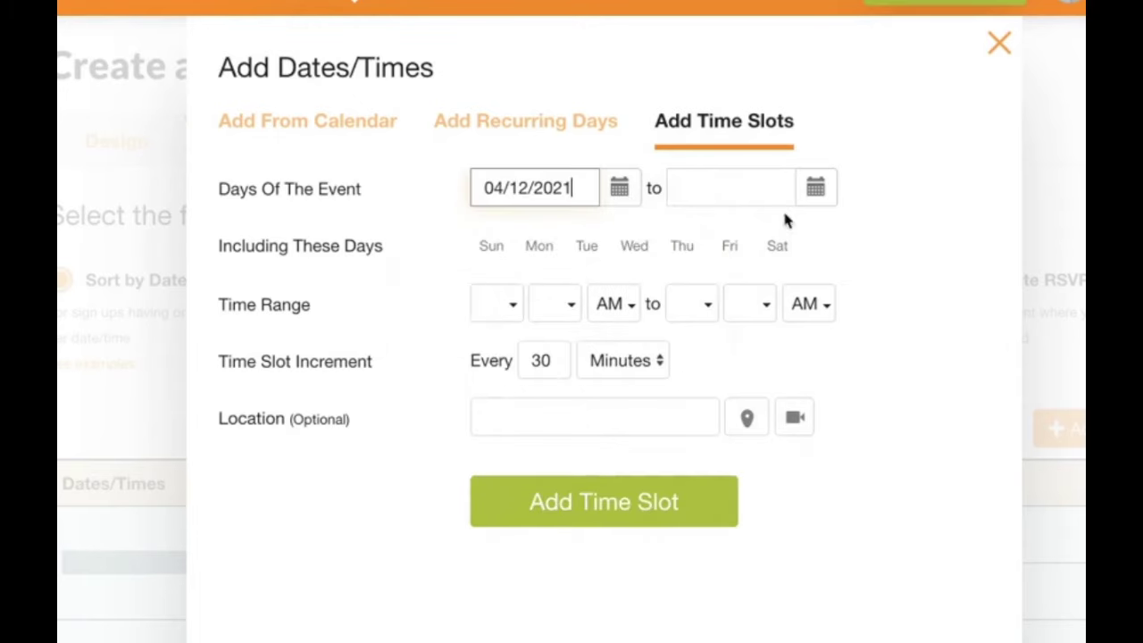
pyautogui.click(816, 194)
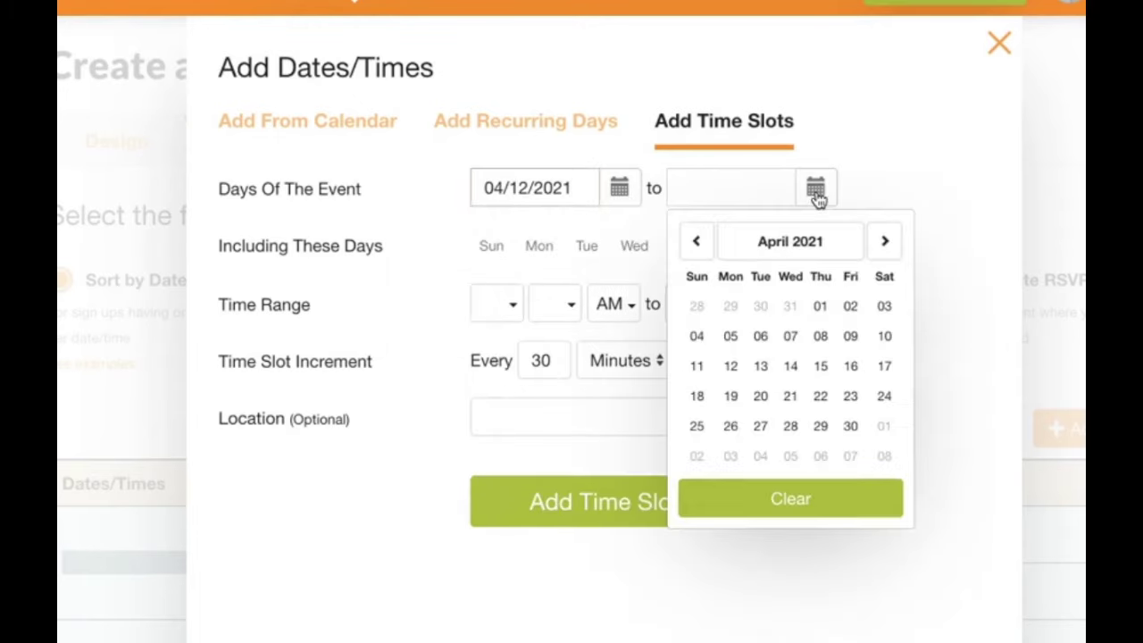
pyautogui.click(792, 371)
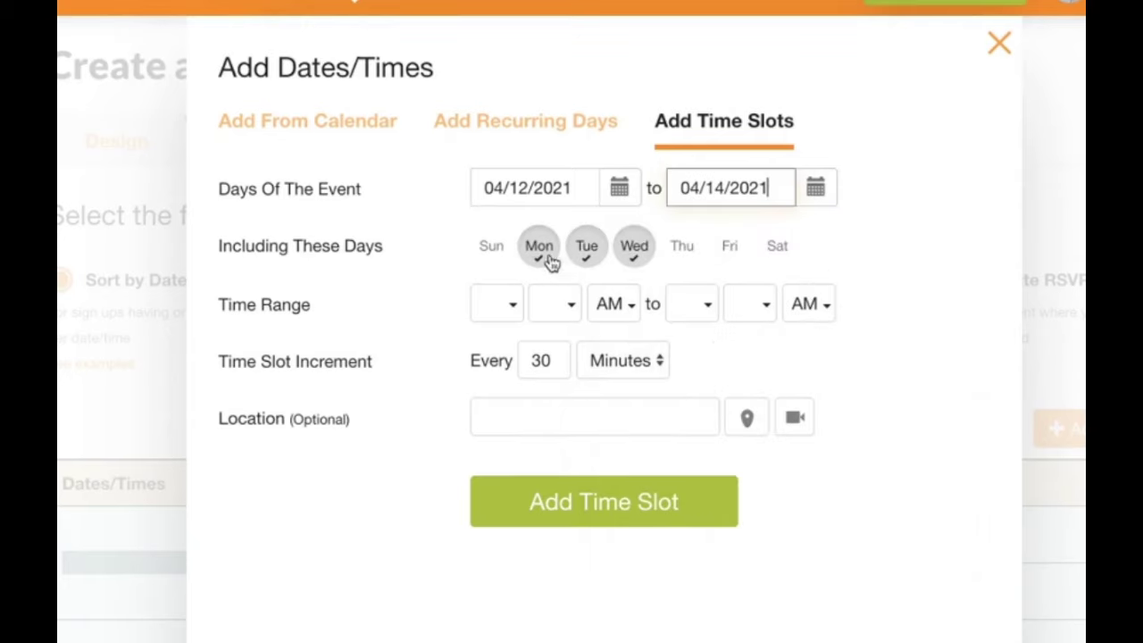
# - Set the time range of the slots from 02:00 PM to 05:00 PM
pyautogui.click(500, 306)
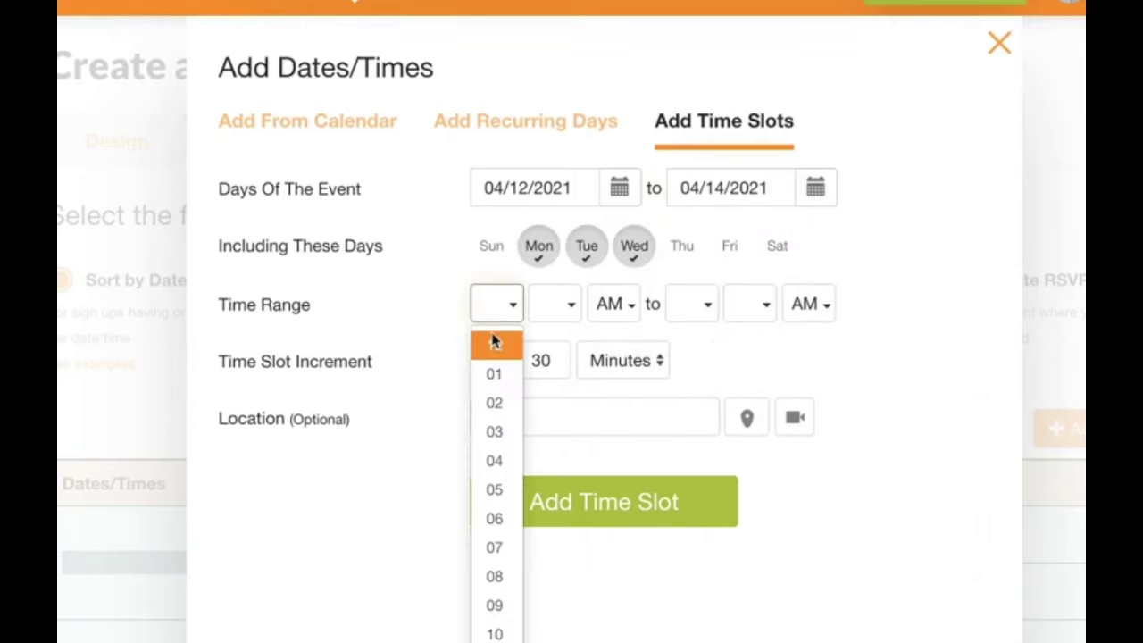
pyautogui.click(497, 399)
pyautogui.click(544, 307)
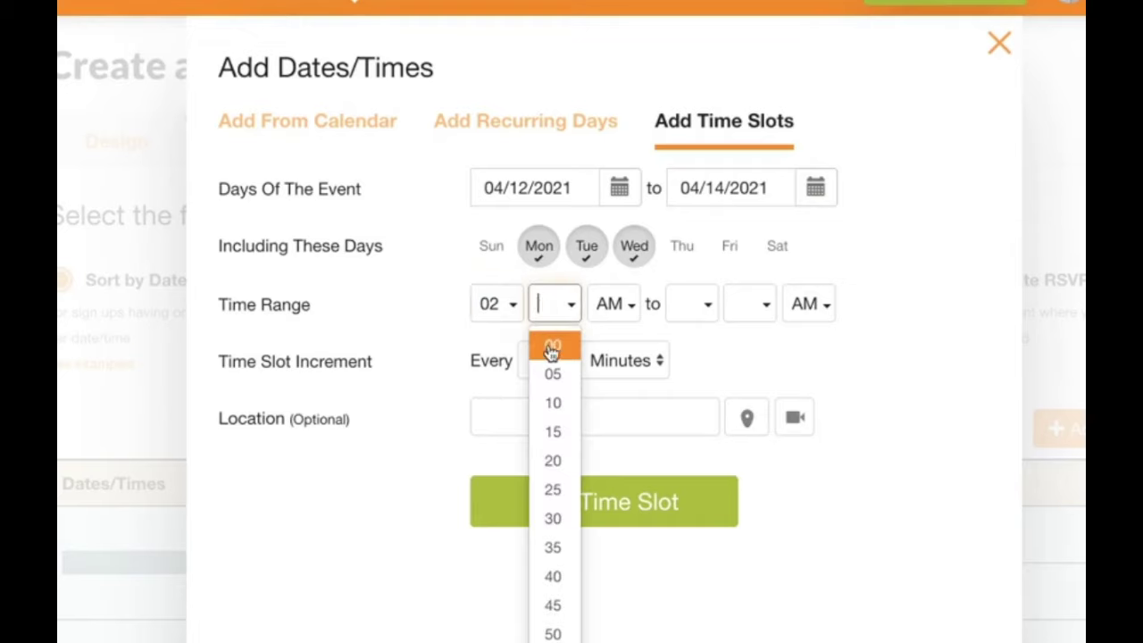
pyautogui.click(549, 346)
pyautogui.click(596, 304)
pyautogui.click(610, 344)
pyautogui.click(693, 305)
pyautogui.click(702, 487)
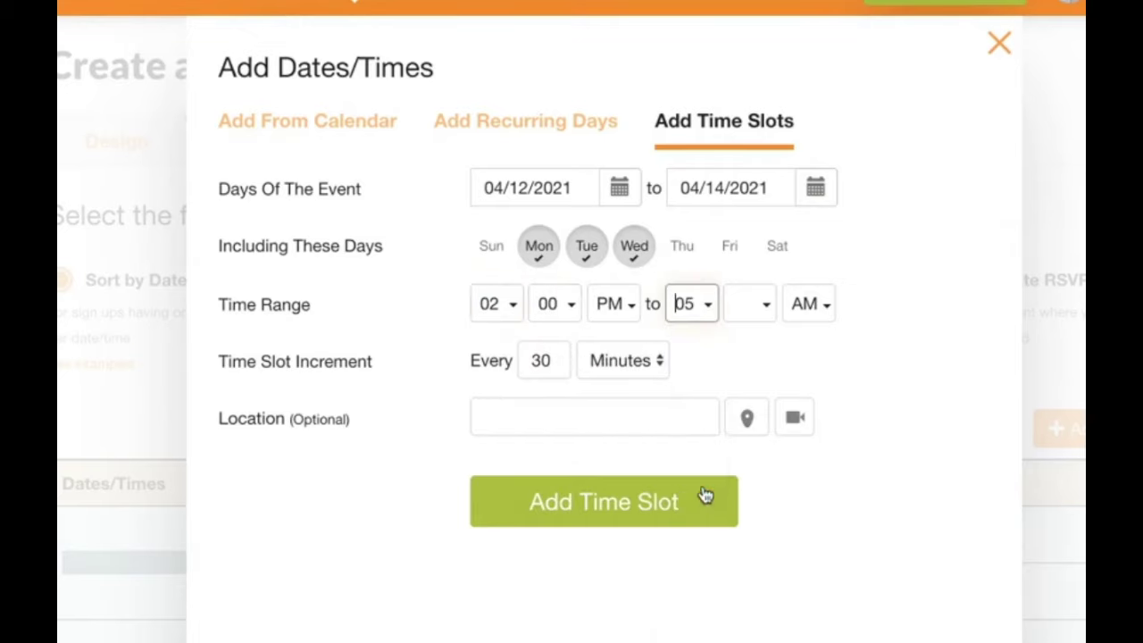
pyautogui.click(766, 309)
pyautogui.click(759, 349)
pyautogui.click(810, 300)
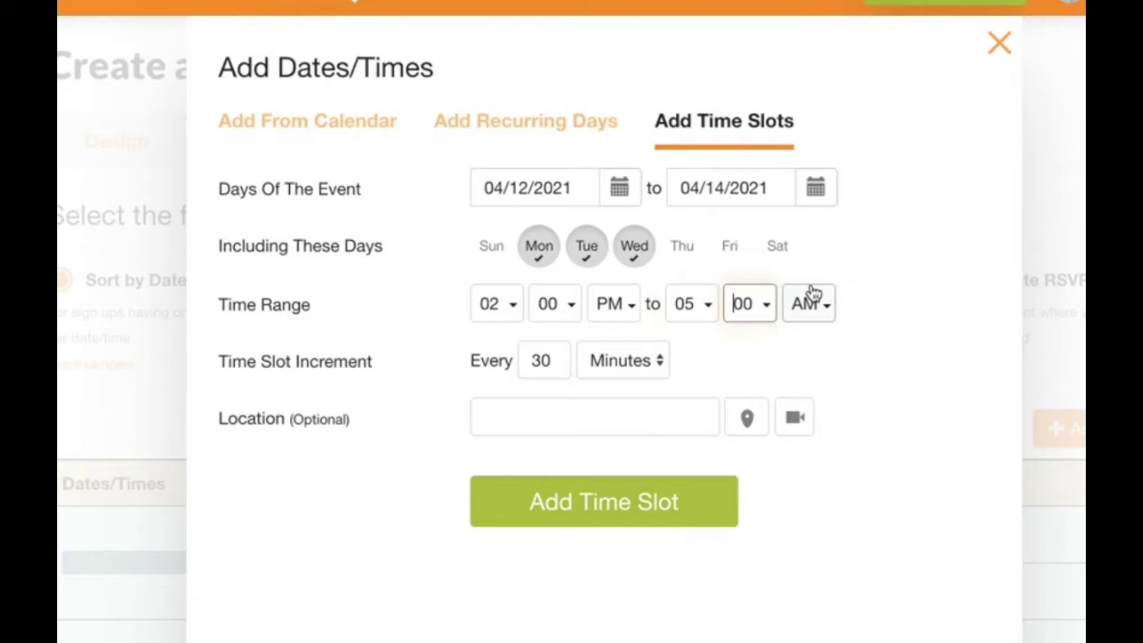
pyautogui.click(809, 343)
# - Set the time slot increment to 15 minutes and the location to Room 245
pyautogui.moveTo(556, 360); pyautogui.dragTo(514, 356)
pyautogui.write('15')
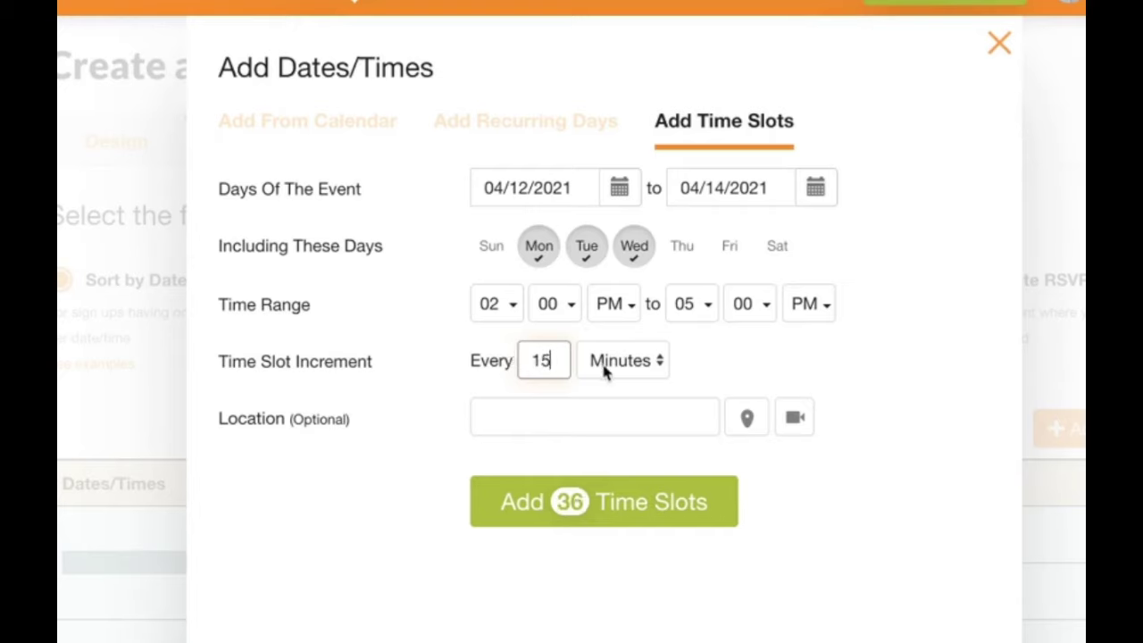
pyautogui.click(655, 407)
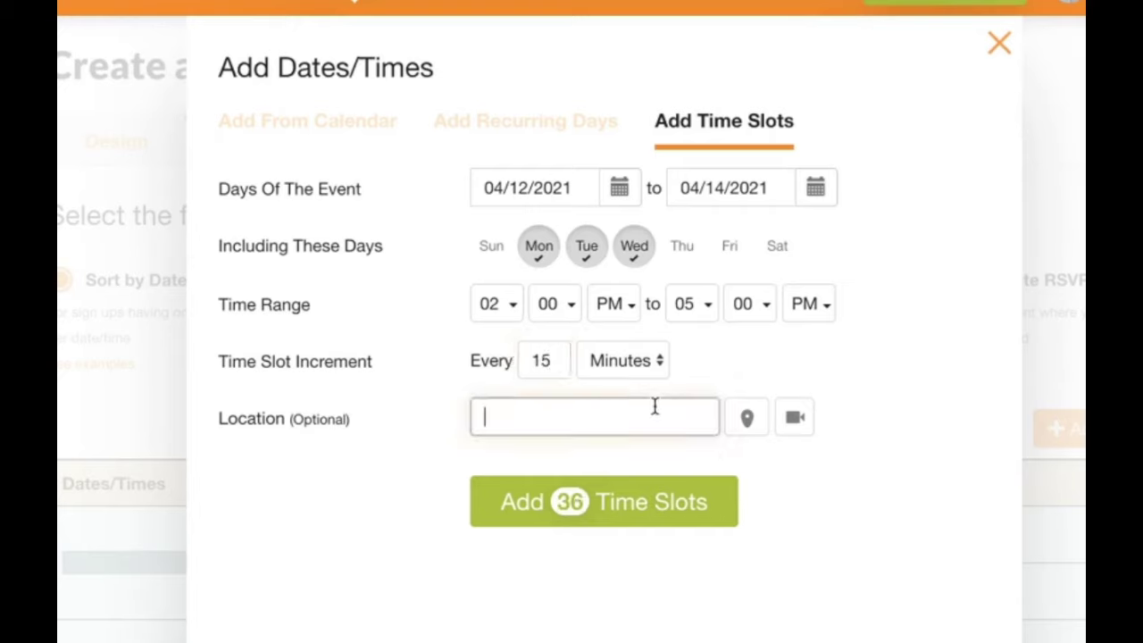
pyautogui.write('Room 245')
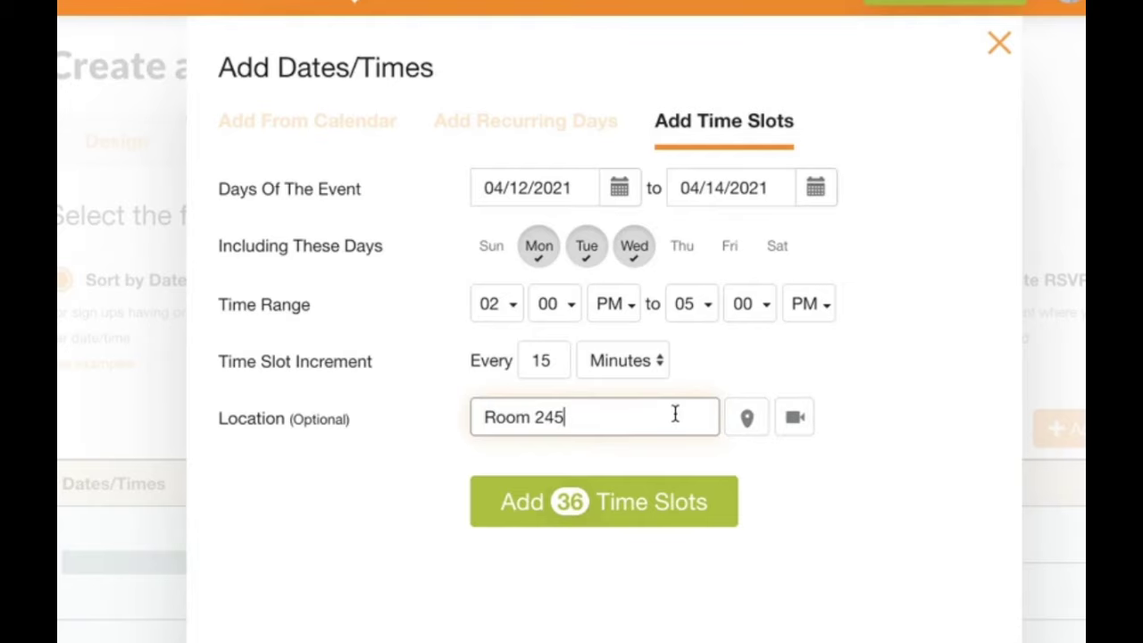
# - Add the configured time slots to the sign-up and review the list of dates and times
pyautogui.click(794, 417)
pyautogui.click(770, 258)
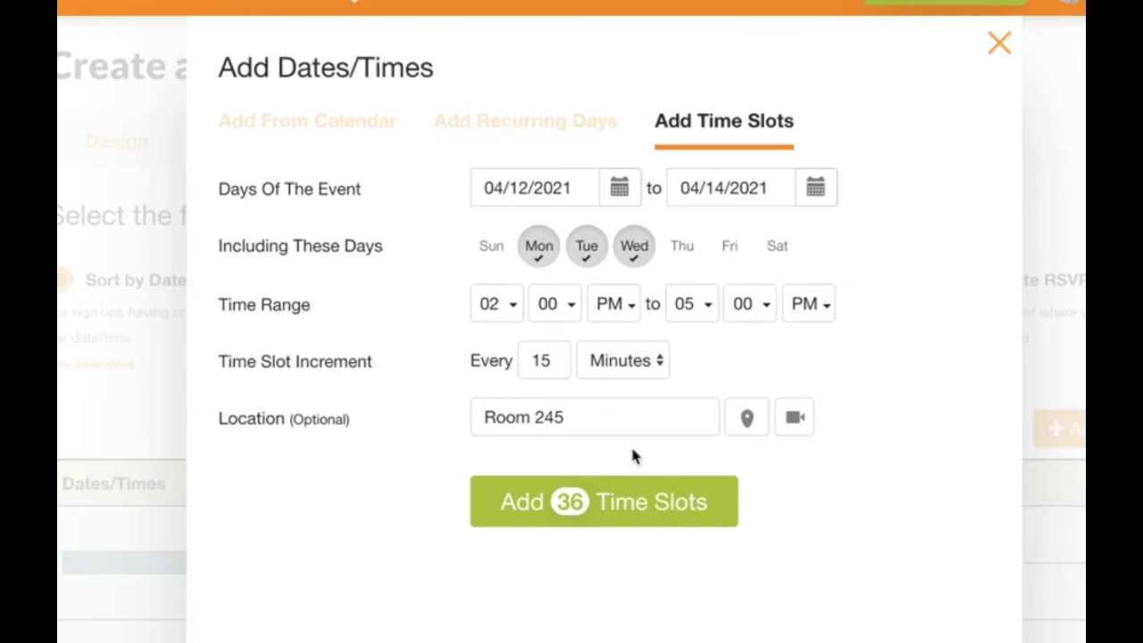
pyautogui.click(630, 502)
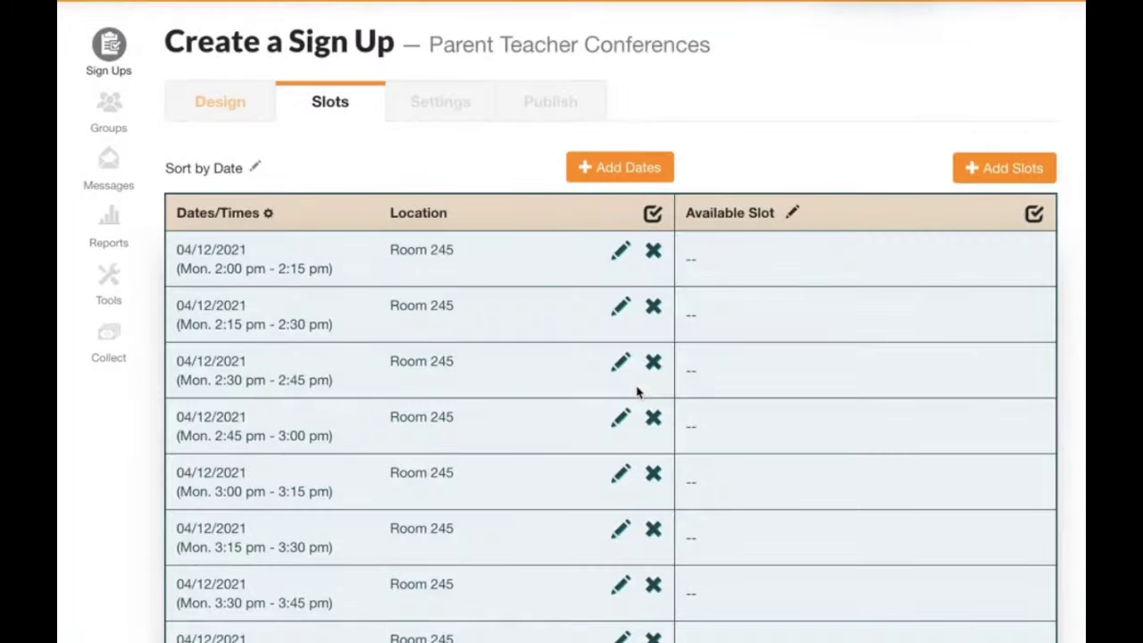
pyautogui.scroll(-3, 375, 338)
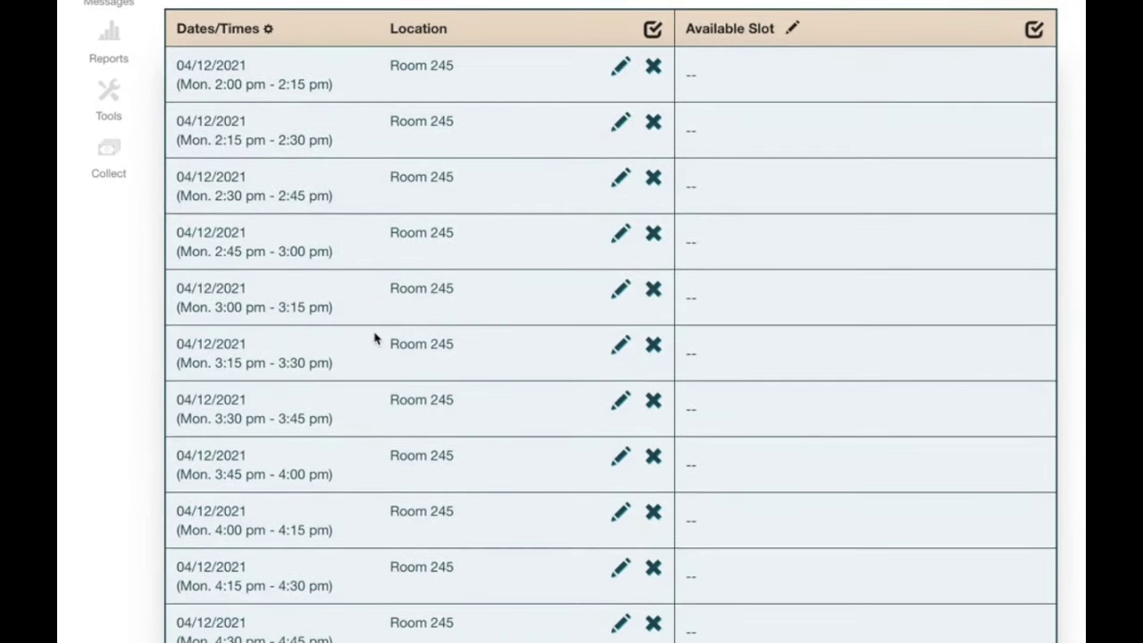
# - Start adding a single slot to the sign-up and title it Conference Appointments
pyautogui.scroll(-1, 375, 338)
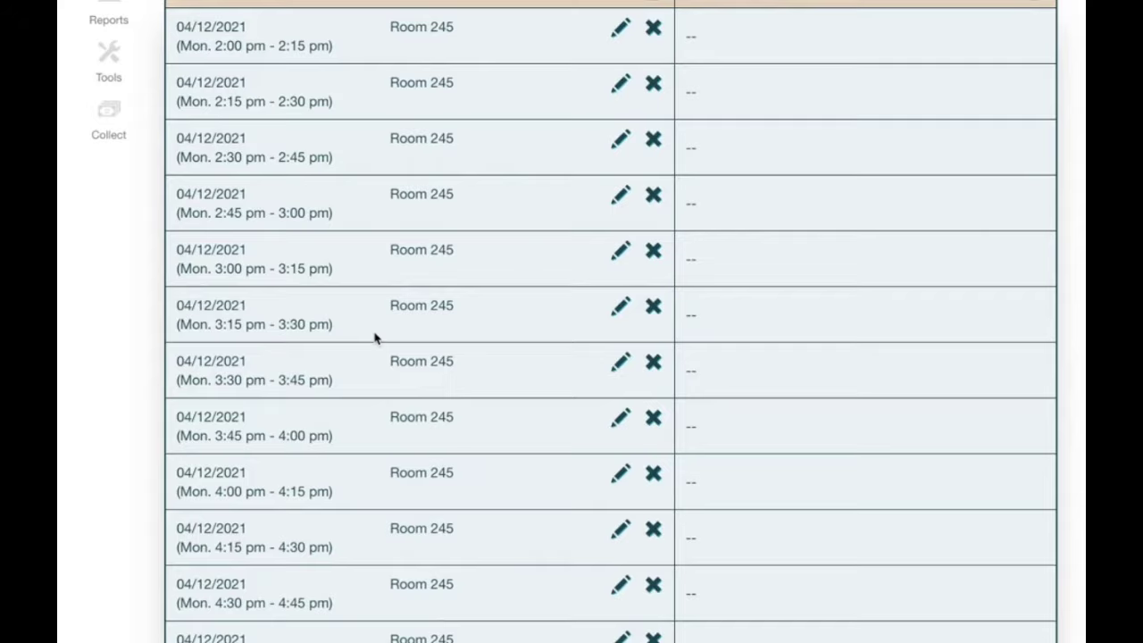
pyautogui.scroll(2, 375, 338)
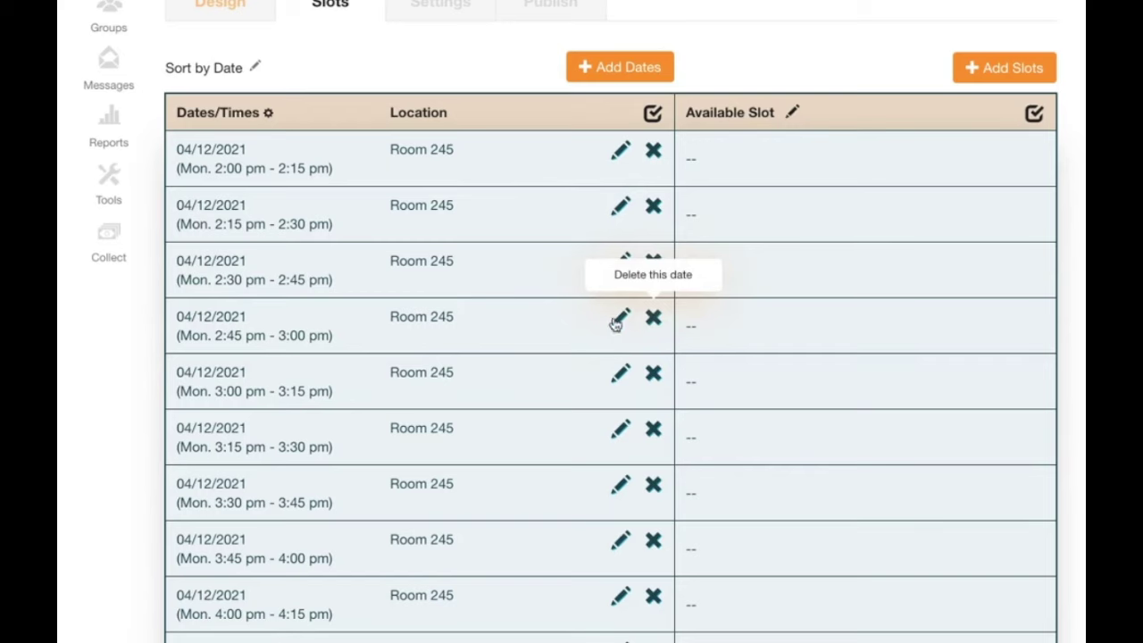
pyautogui.scroll(-1, 433, 336)
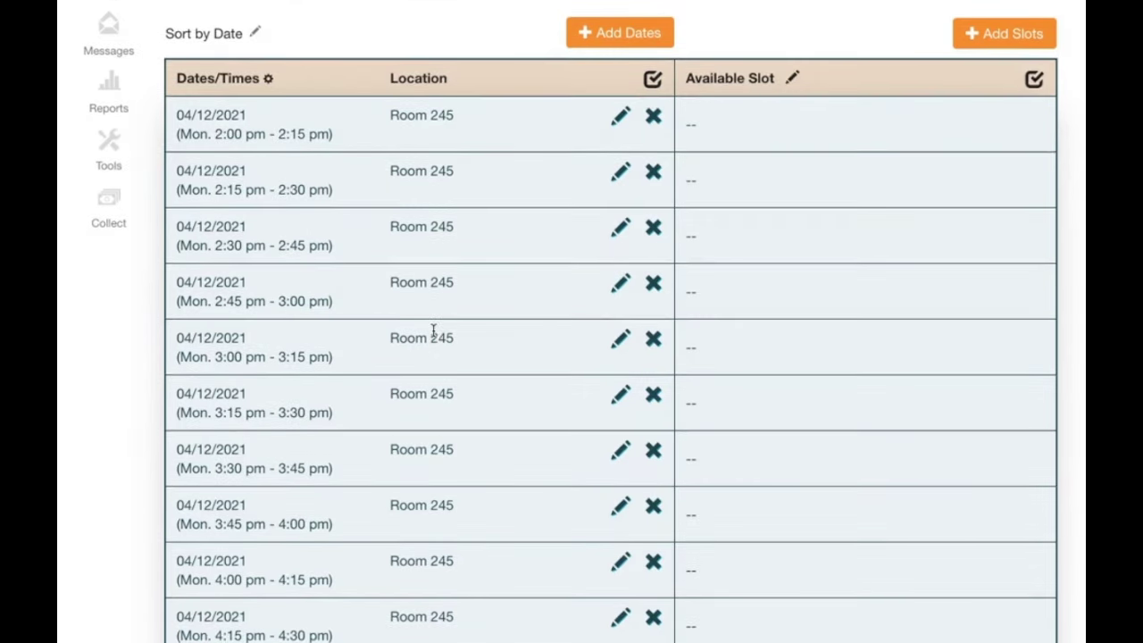
pyautogui.scroll(-3, 431, 333)
pyautogui.scroll(5, 433, 331)
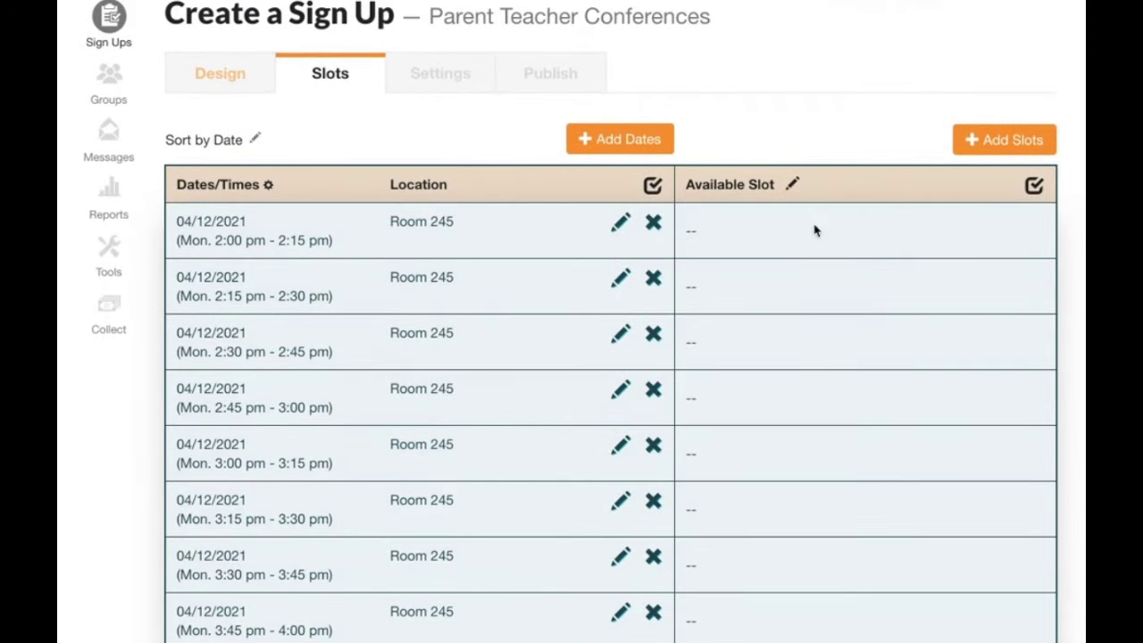
pyautogui.click(1005, 139)
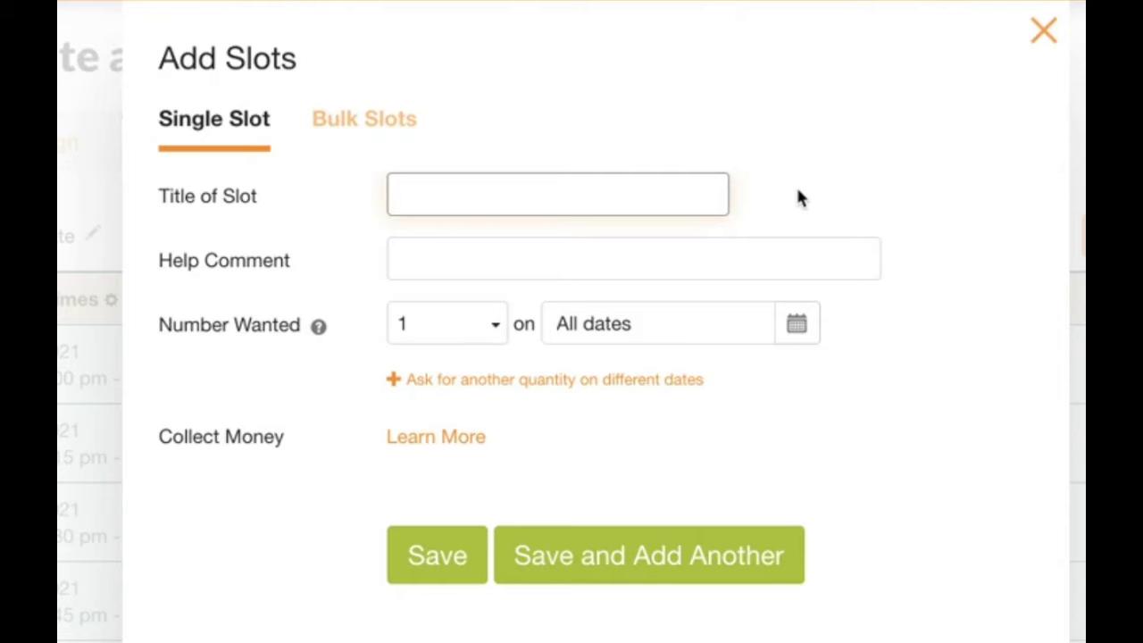
pyautogui.write('C')
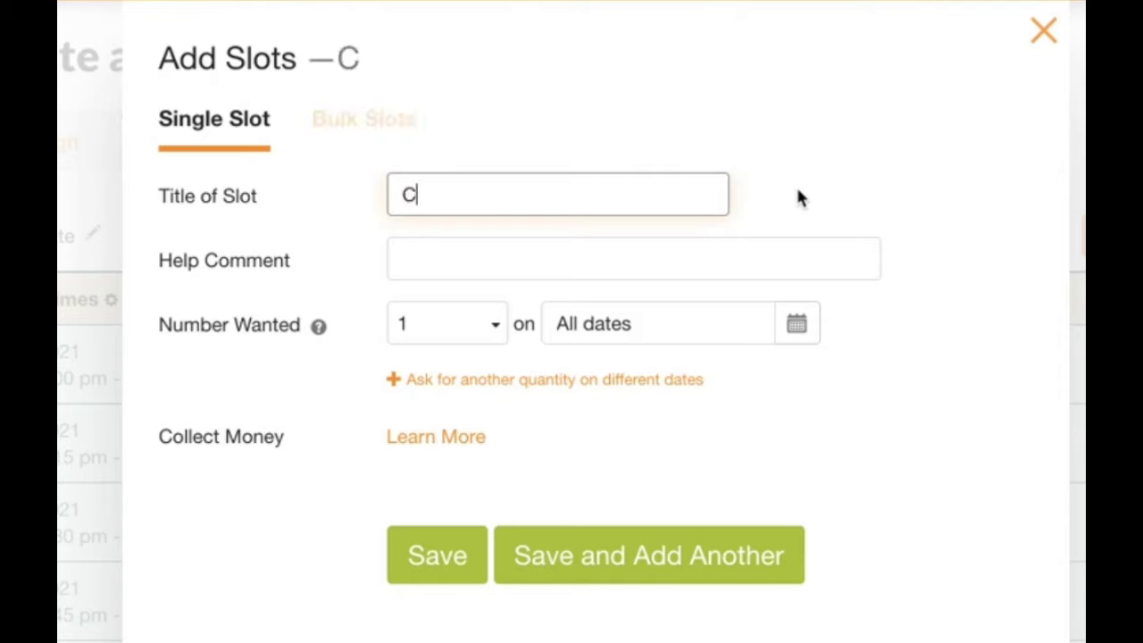
pyautogui.write('onfe')
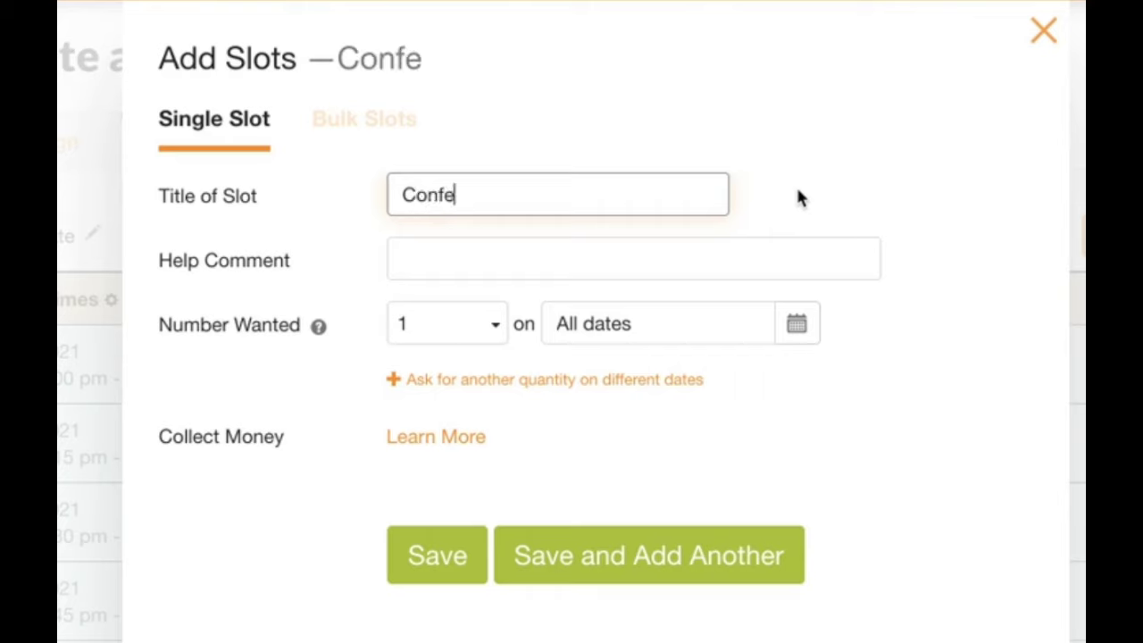
pyautogui.write('rence Appo')
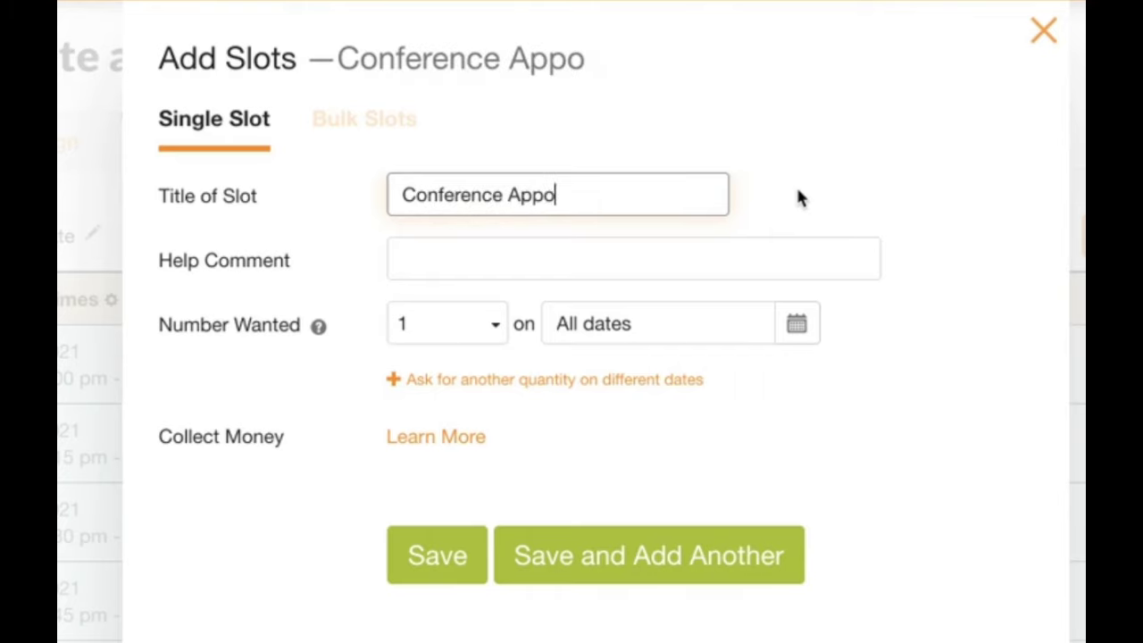
pyautogui.write('intments')
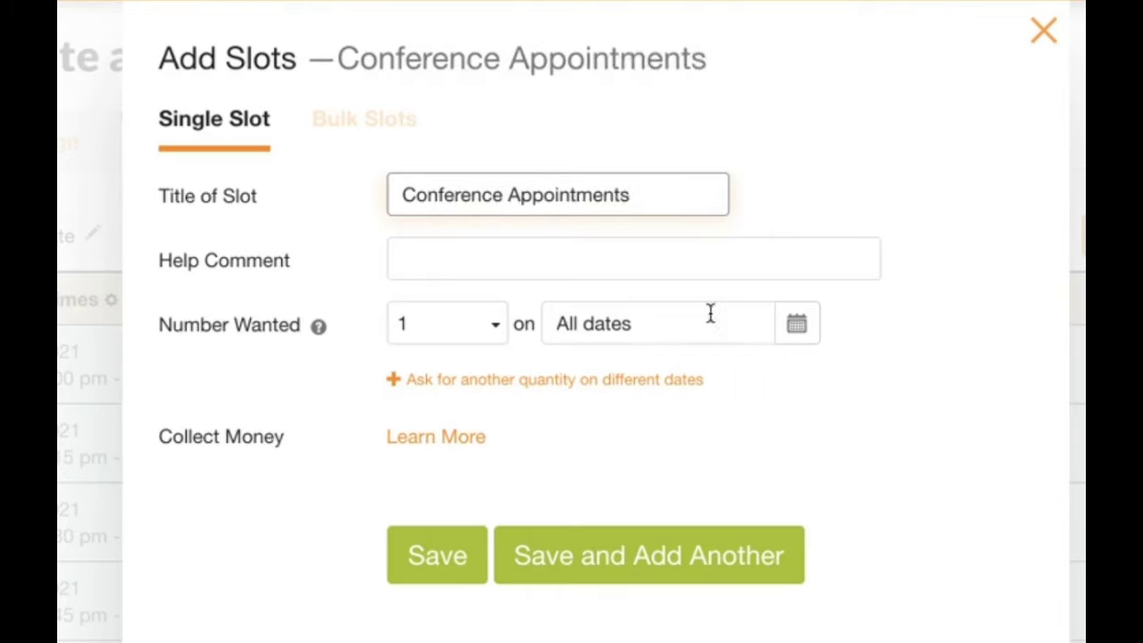
# - Keep the Conference Appointments slot assigned to all dates on the sign-up and save it without a help comment
pyautogui.click(678, 270)
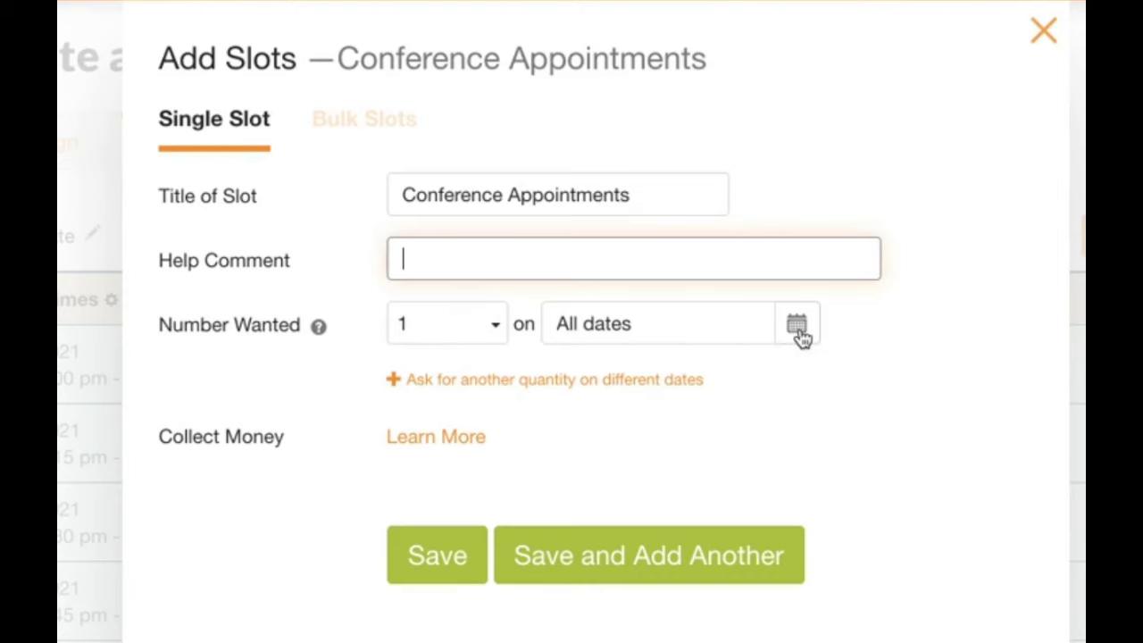
pyautogui.click(797, 327)
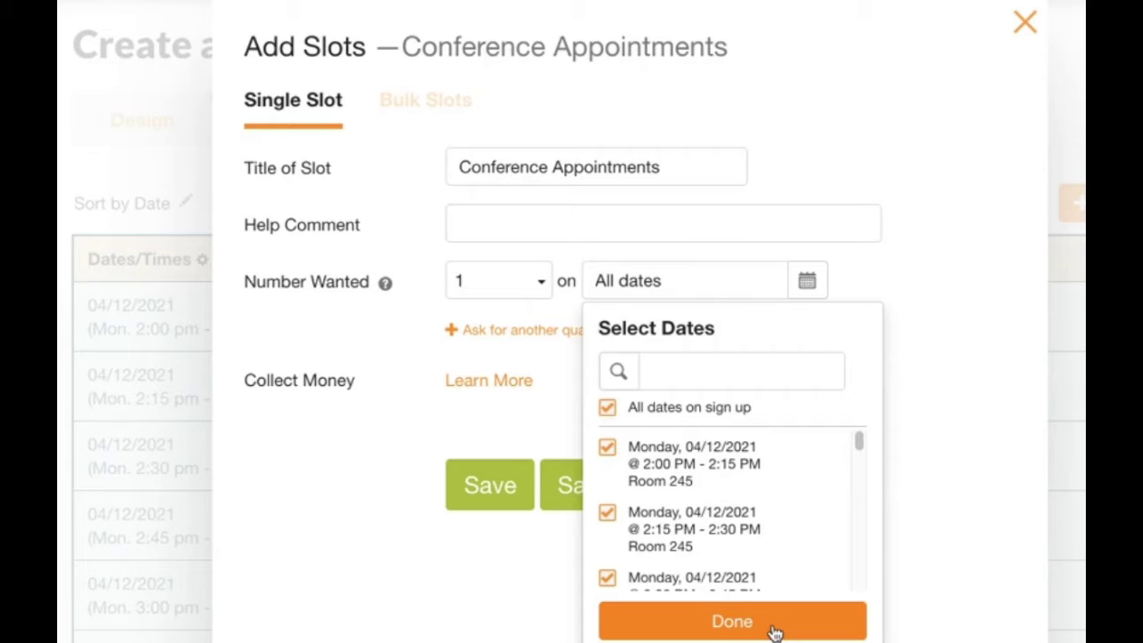
pyautogui.click(732, 621)
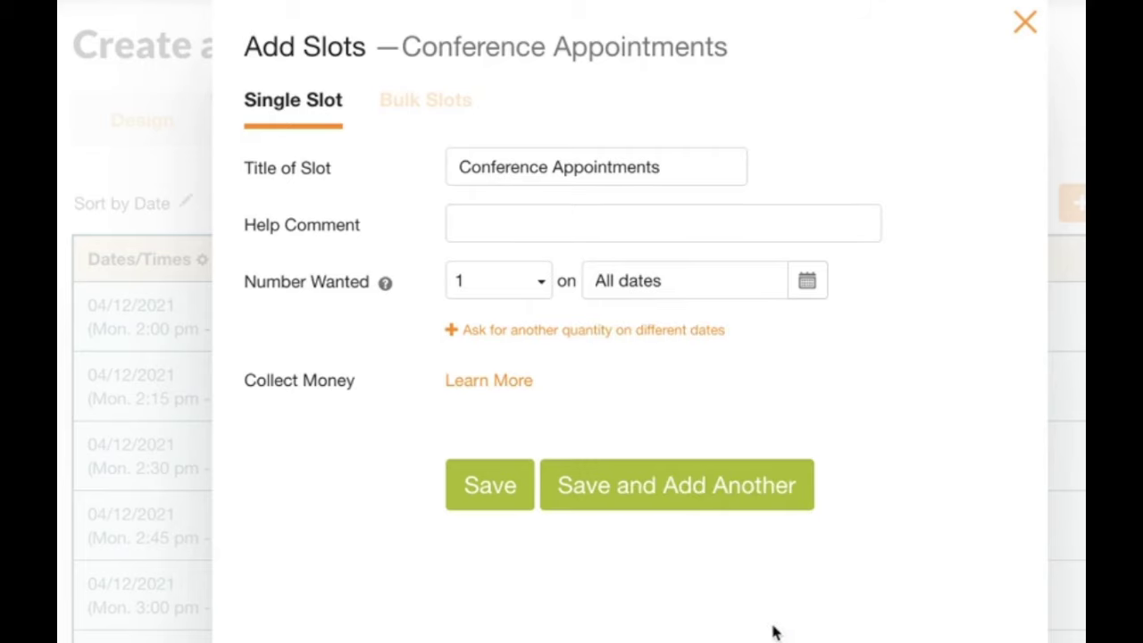
pyautogui.click(490, 500)
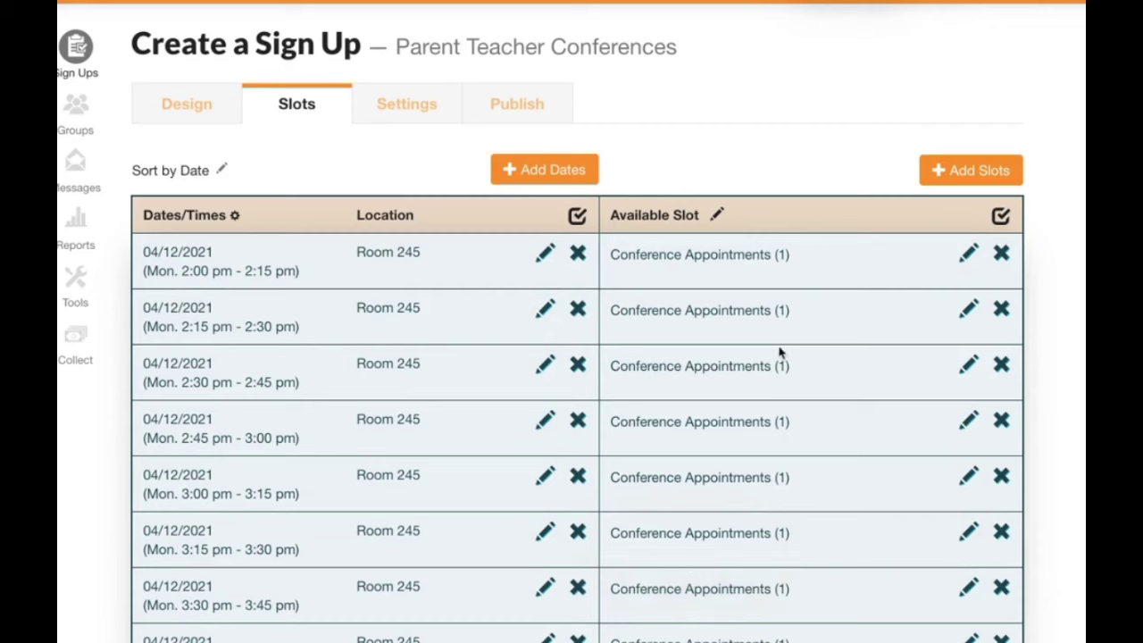
# - Review the appointment slots through 04/14/2021, then save them and continue to the sign-up settings
pyautogui.scroll(-5, 817, 538)
pyautogui.scroll(-10, 816, 540)
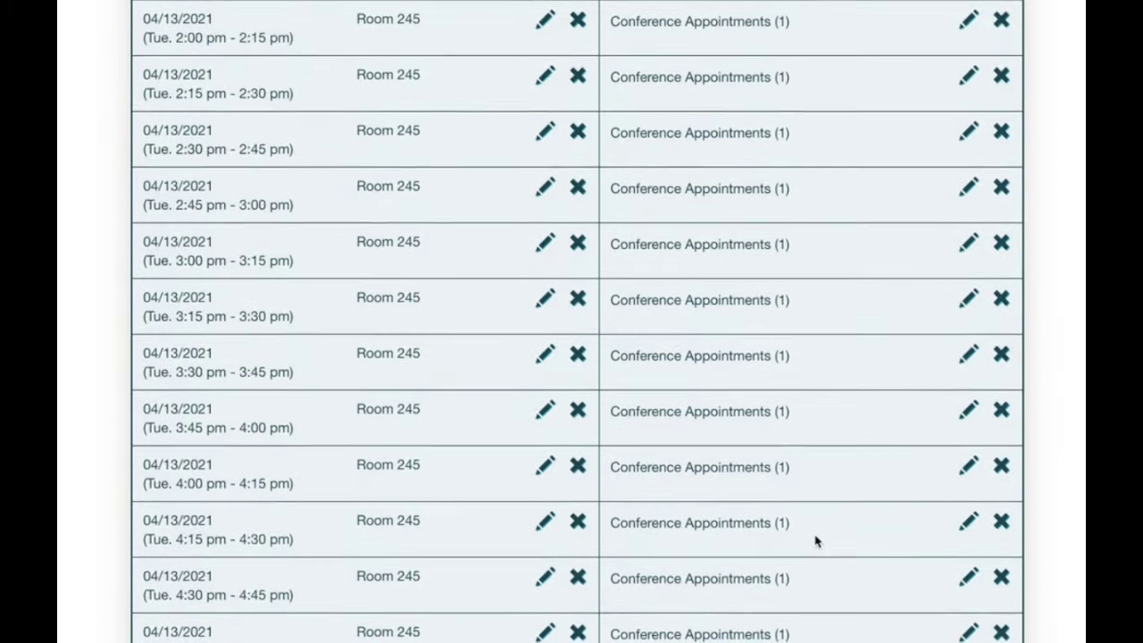
pyautogui.scroll(-3, 817, 539)
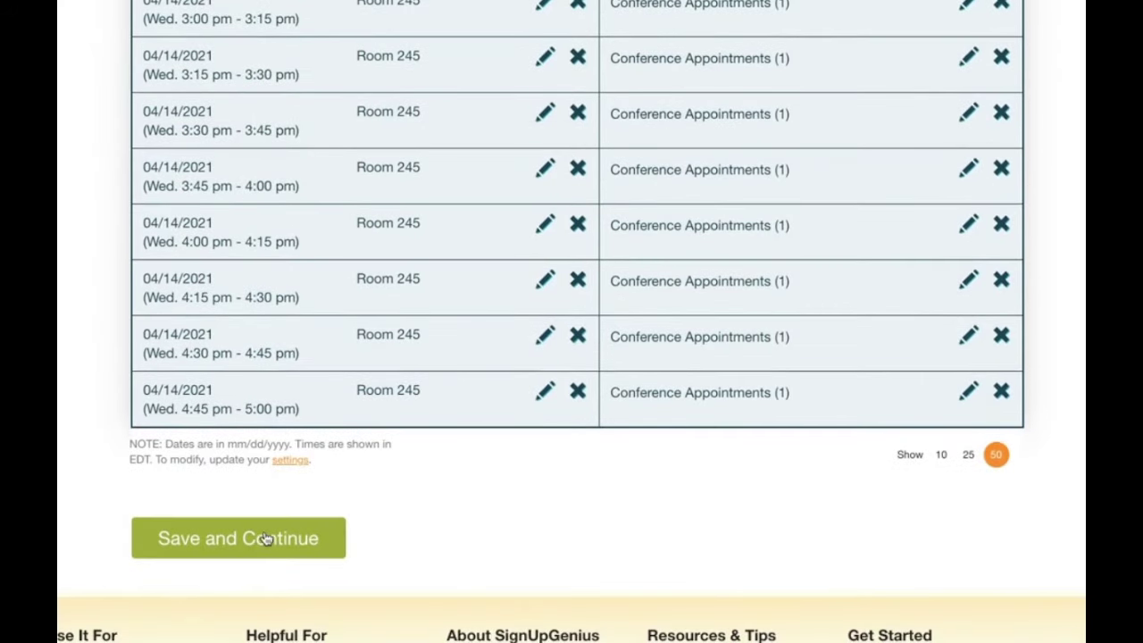
pyautogui.click(262, 541)
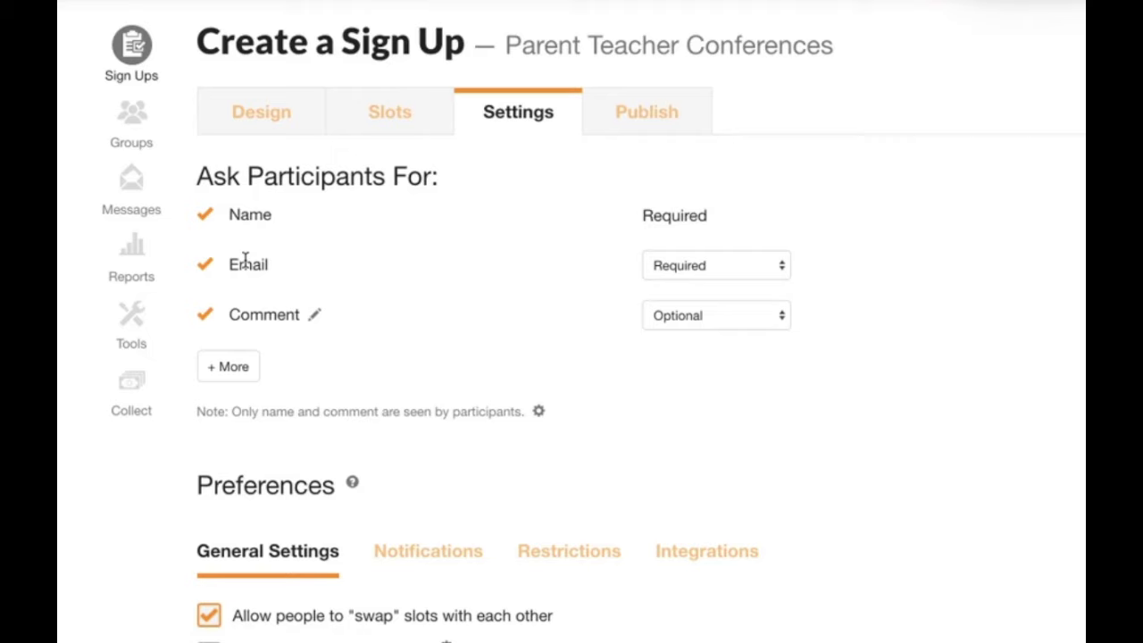
# - Rename the participants' Comment field to Child's Name
pyautogui.click(315, 316)
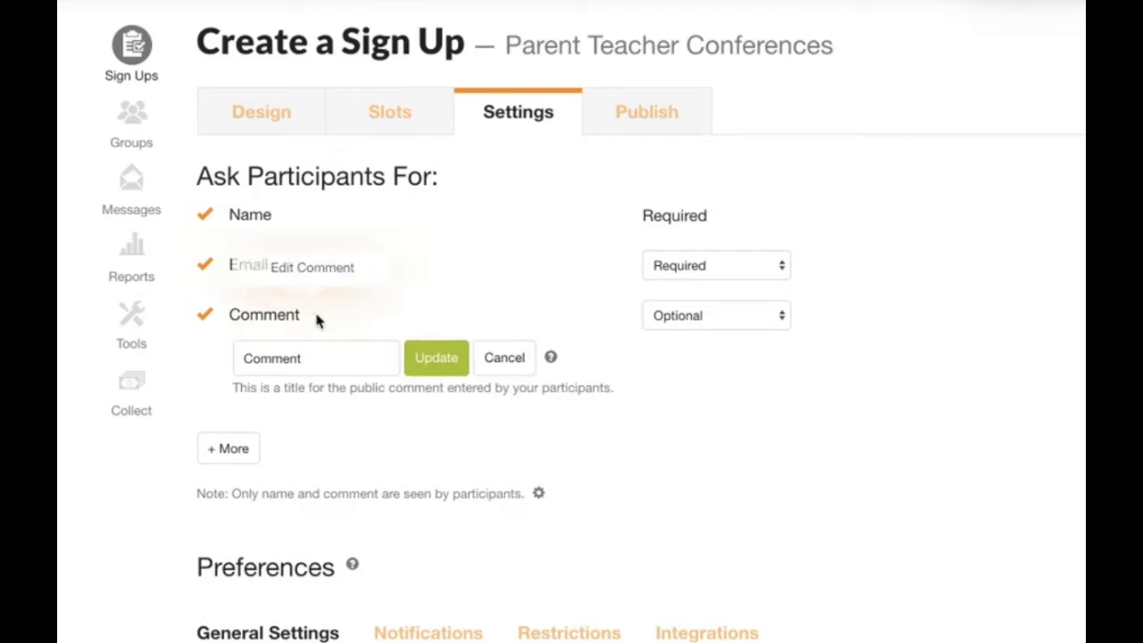
pyautogui.doubleClick(316, 356)
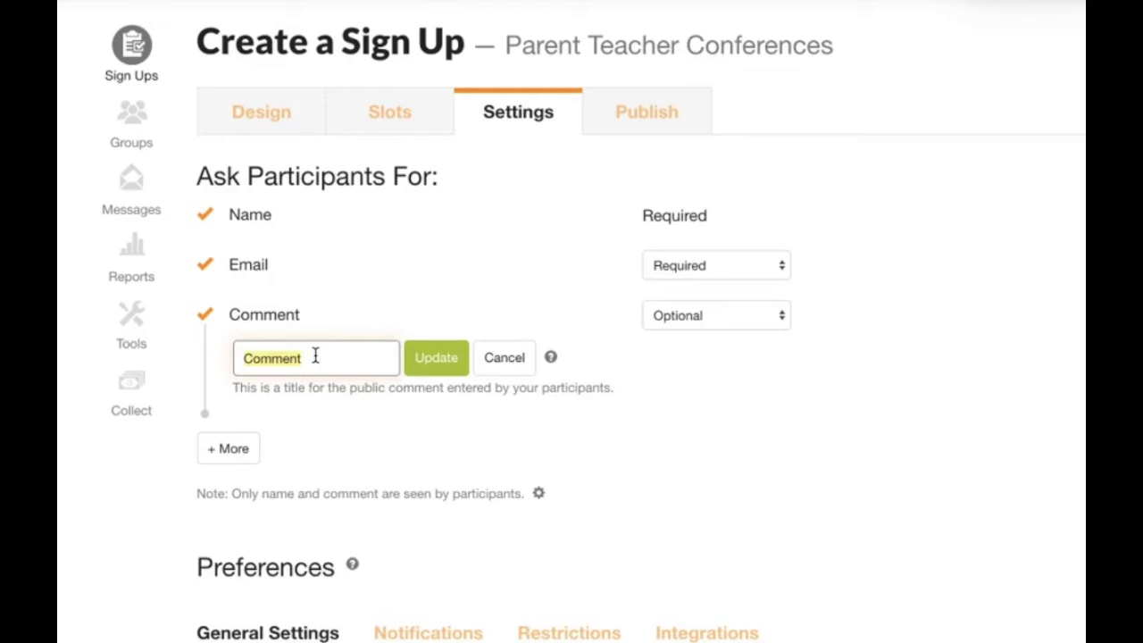
pyautogui.write('Chi')
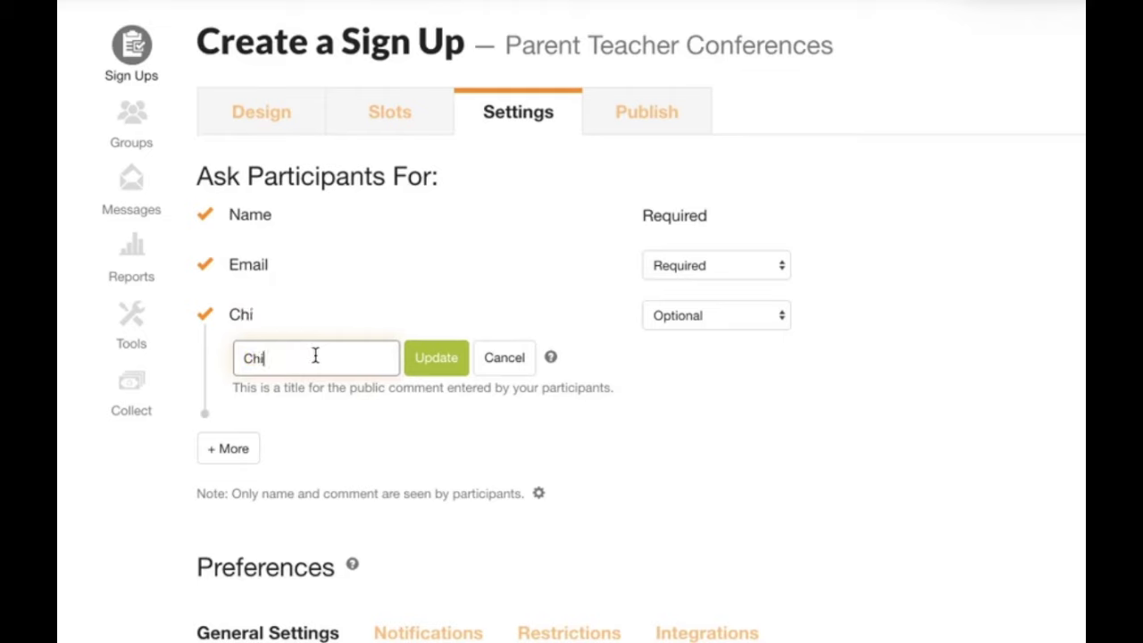
pyautogui.write("ld's Name")
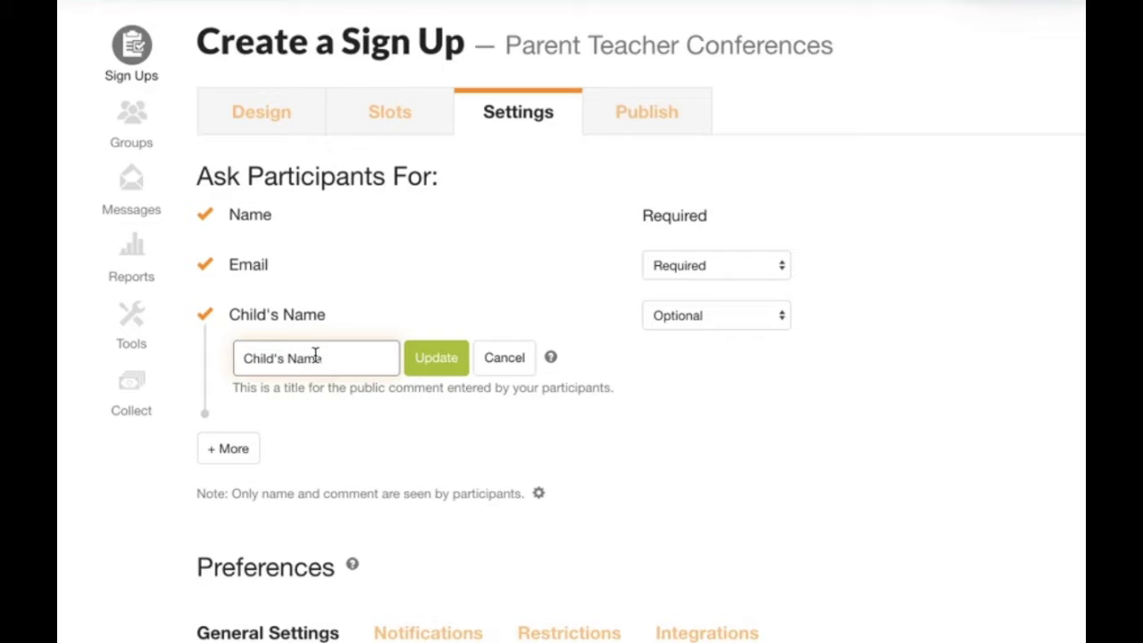
pyautogui.click(434, 362)
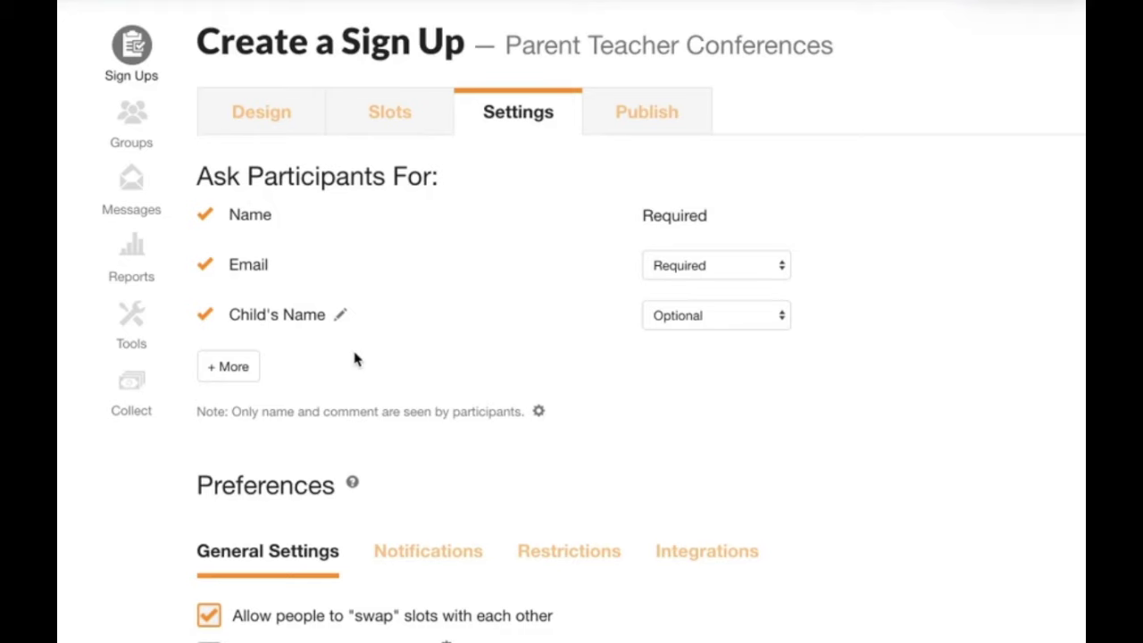
# - Make the Child's Name field required and hide names and comments from participant view
pyautogui.click(727, 320)
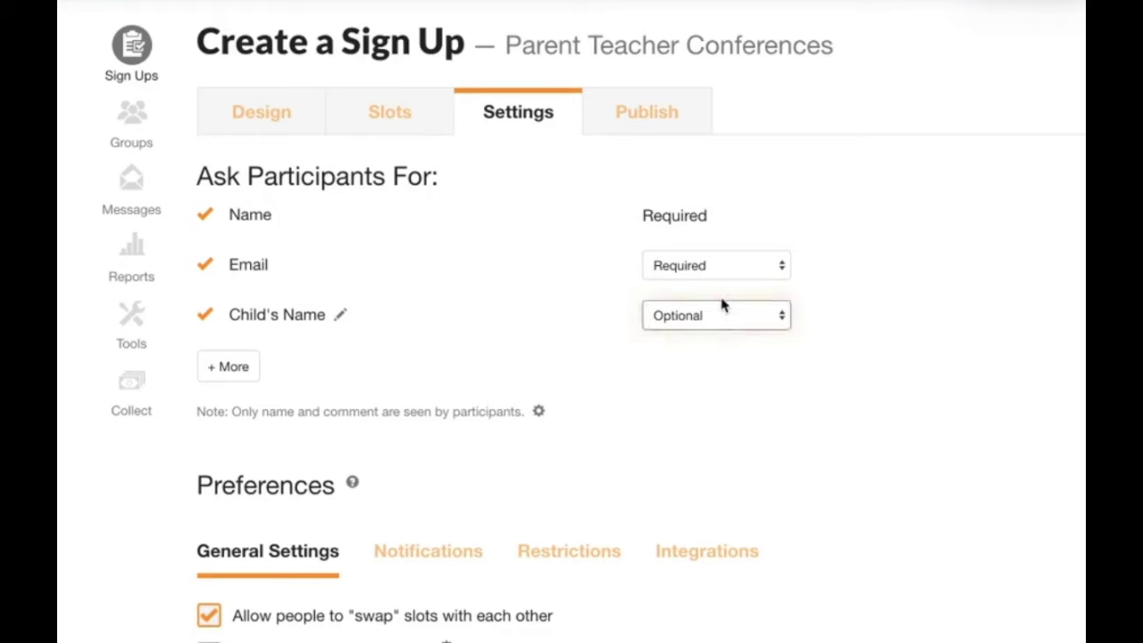
pyautogui.click(722, 304)
pyautogui.click(540, 415)
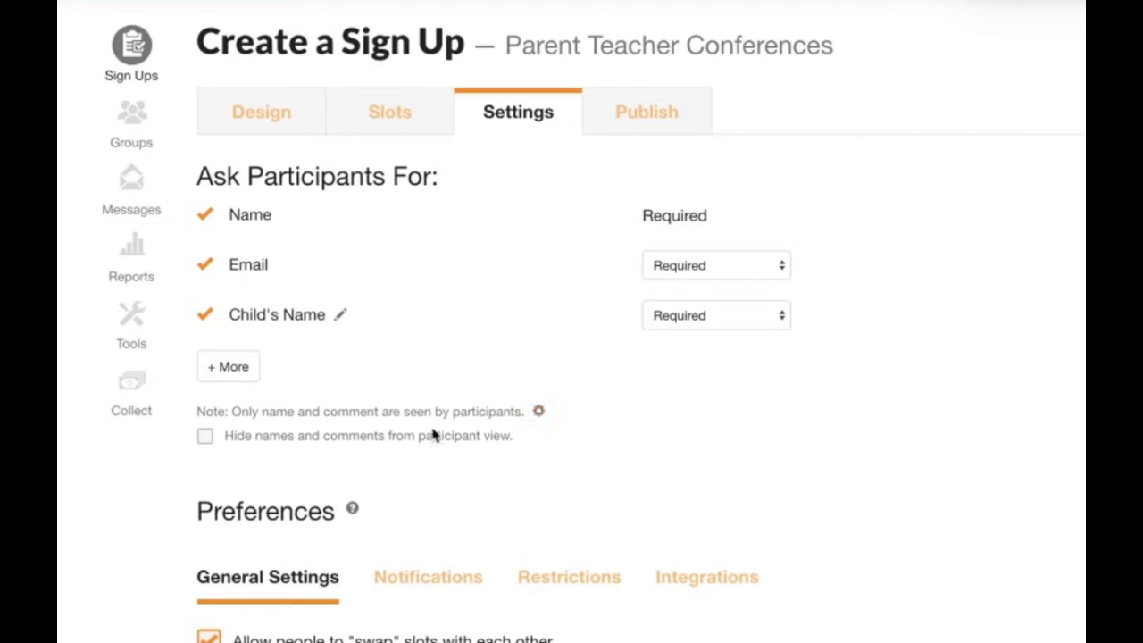
pyautogui.click(204, 438)
# - Enable ad removal for this sign-up and turn off email notifications to designated admins about sign-up changes
pyautogui.scroll(-3, 403, 450)
pyautogui.scroll(-3, 403, 450)
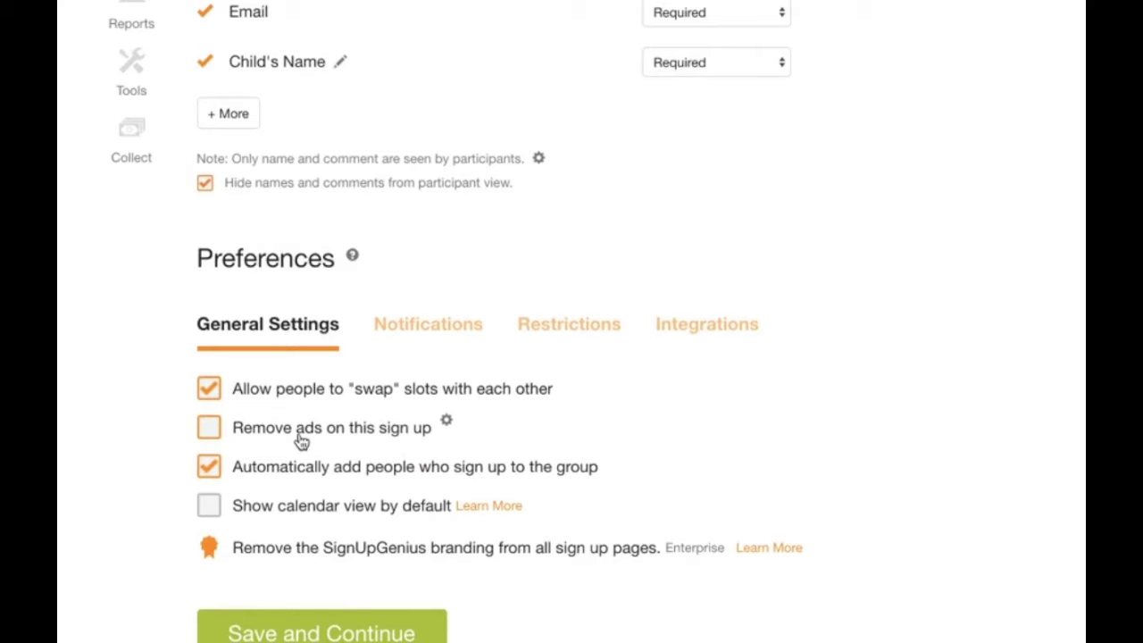
pyautogui.click(209, 429)
pyautogui.click(420, 332)
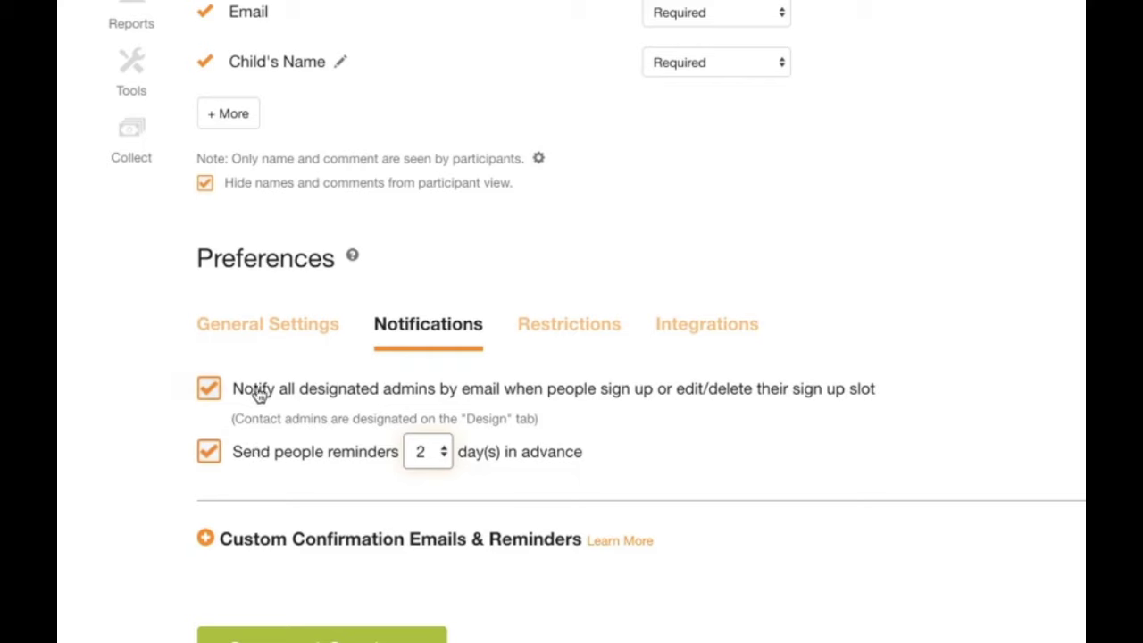
pyautogui.click(214, 390)
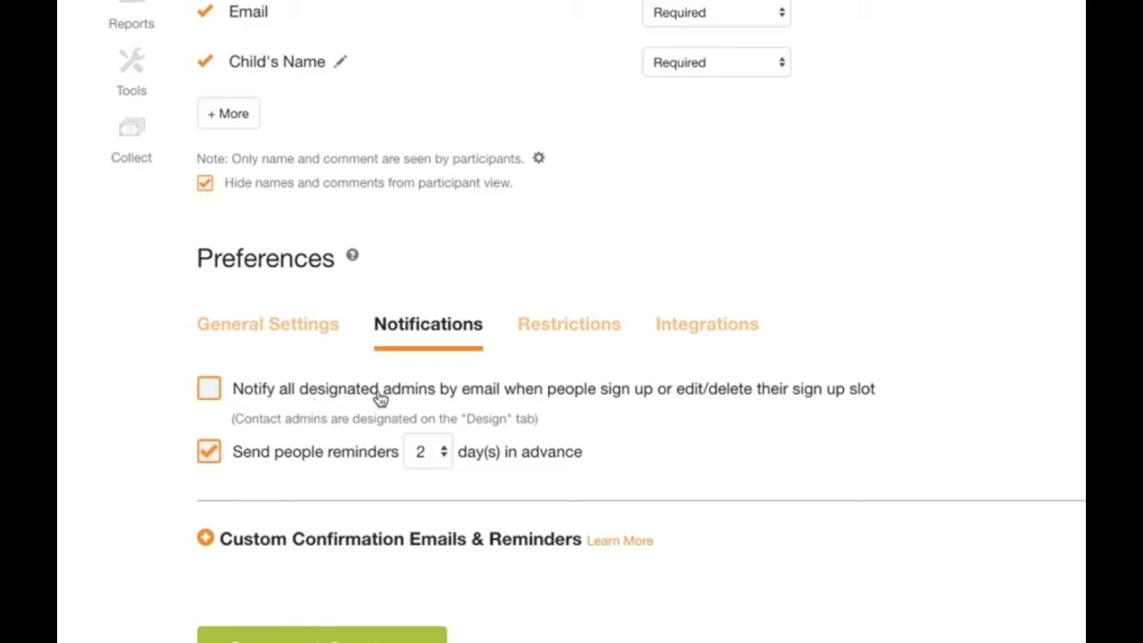
# - Examine the Enhanced Security options in the sign-up's restriction preferences
pyautogui.click(581, 332)
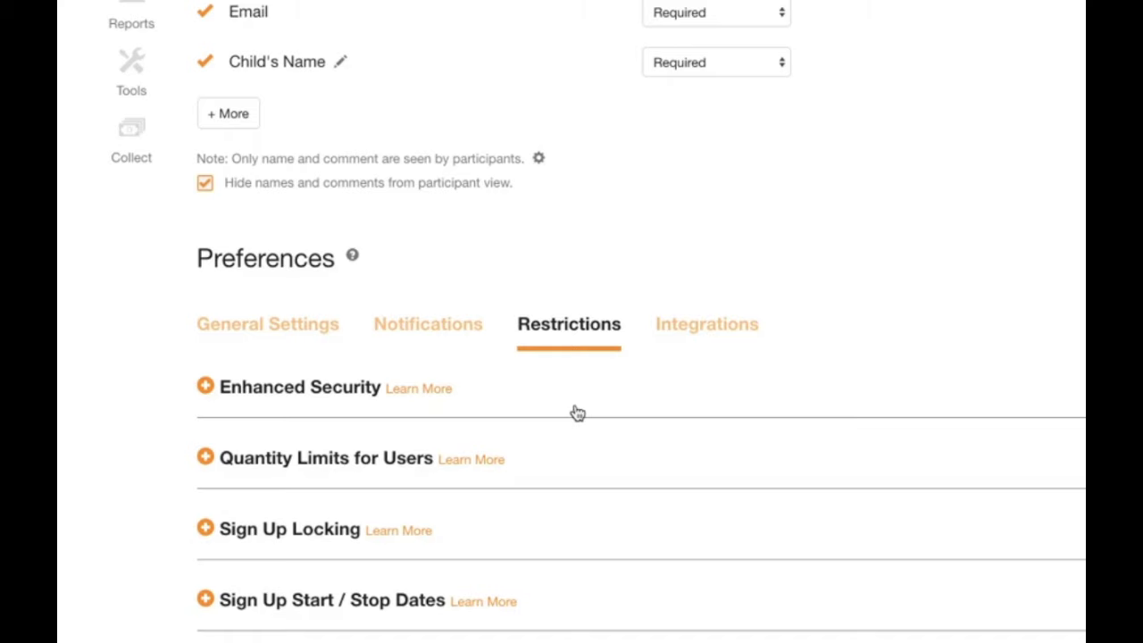
pyautogui.click(205, 386)
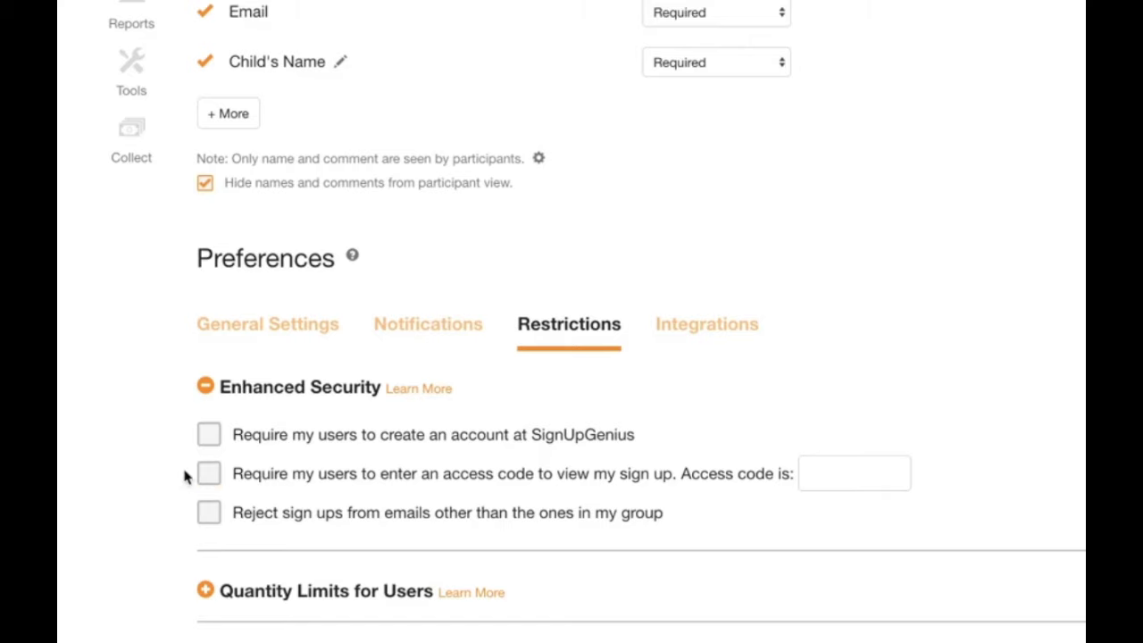
pyautogui.scroll(-3, 185, 477)
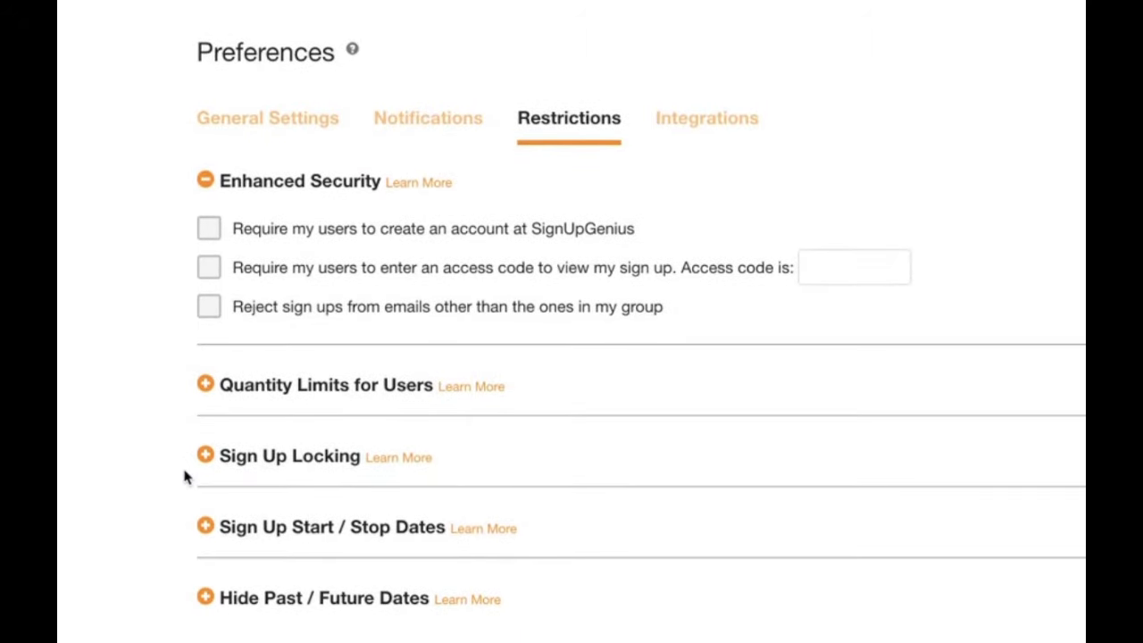
# - Set Sign Up Locking to prevent signing up 1 day before the event date and editing or deleting items 1 day before the signed-up date
pyautogui.click(259, 459)
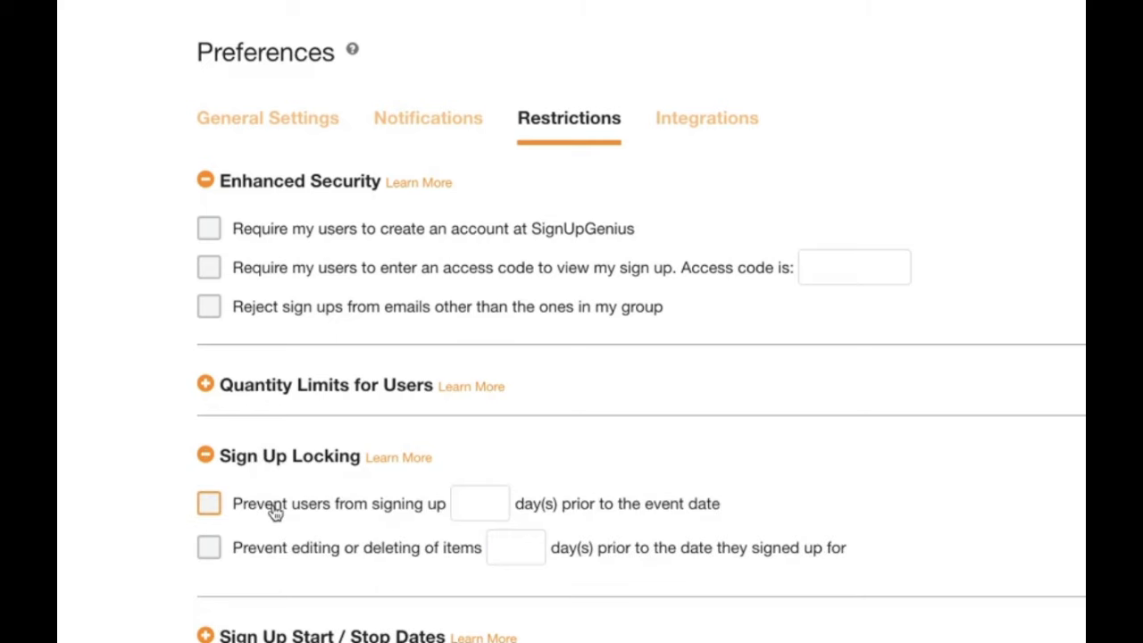
pyautogui.scroll(-2, 275, 510)
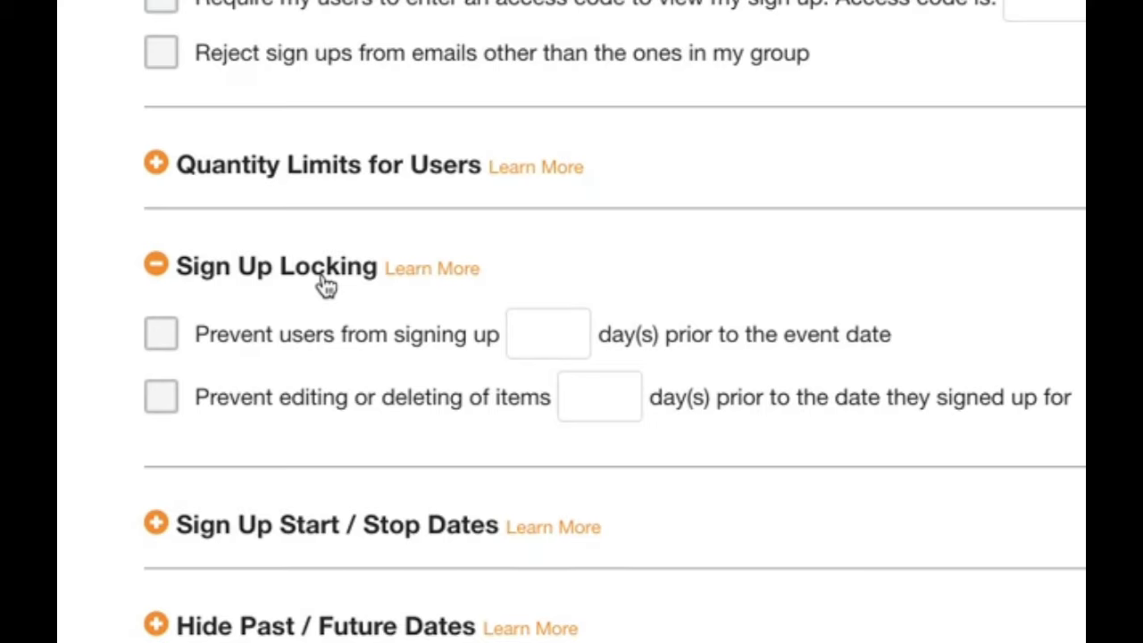
pyautogui.click(164, 339)
pyautogui.click(157, 401)
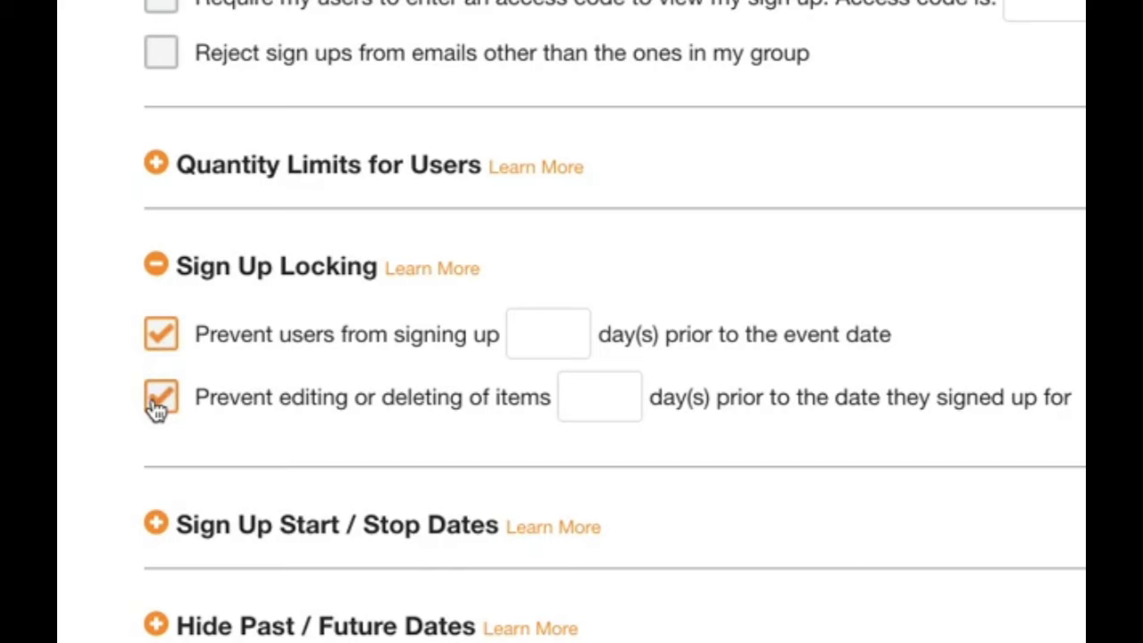
pyautogui.click(537, 316)
pyautogui.write('1')
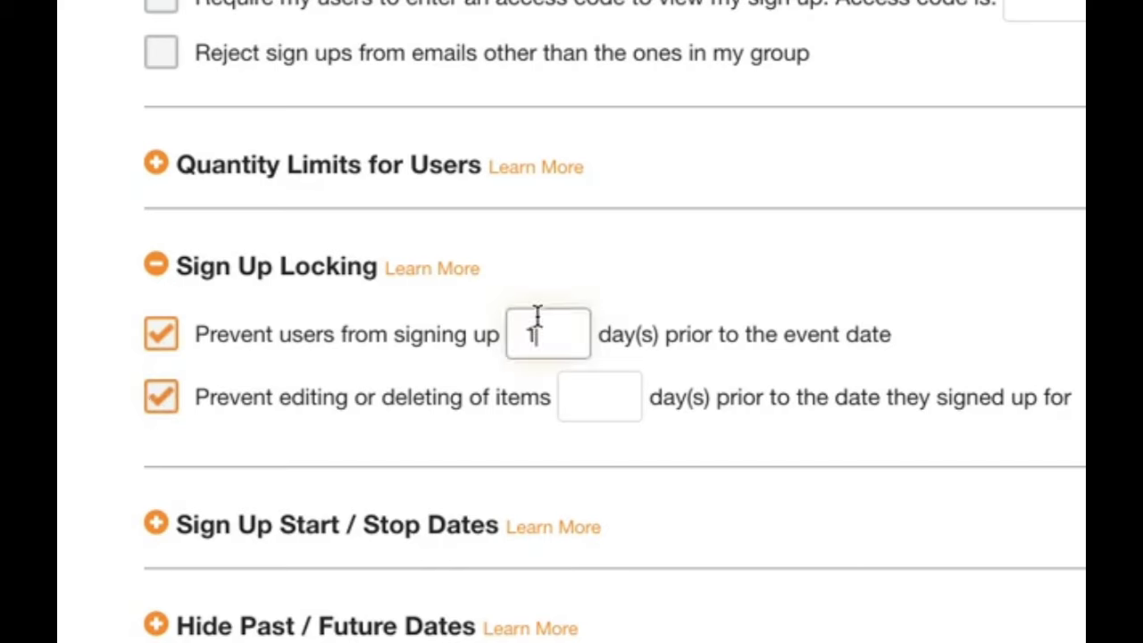
pyautogui.click(597, 390)
pyautogui.write('1')
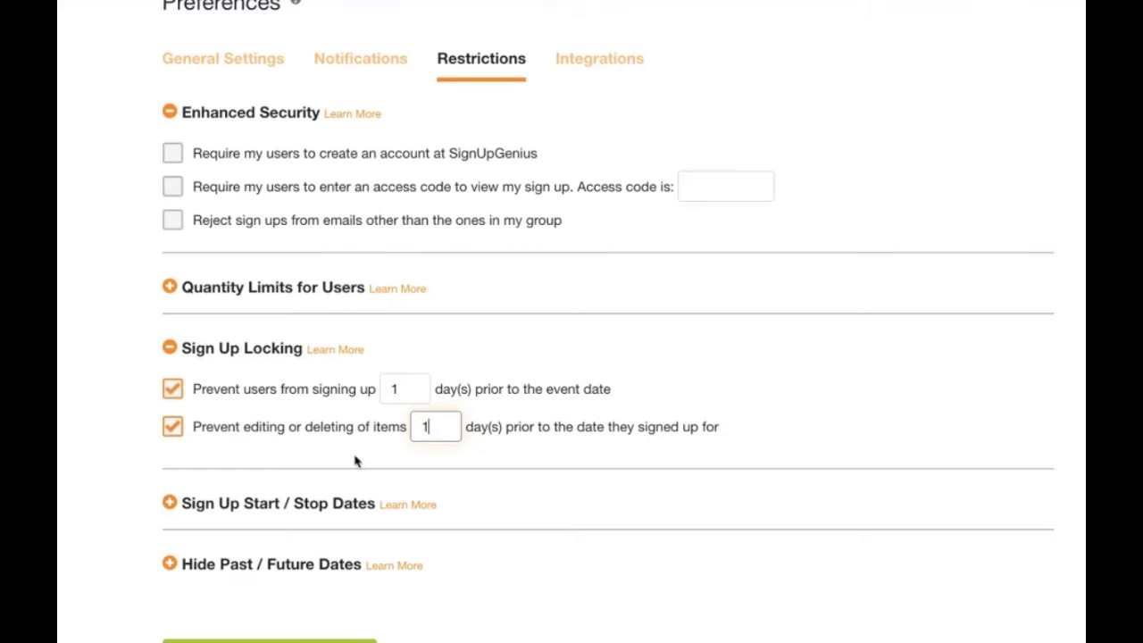
pyautogui.scroll(-1, 341, 465)
pyautogui.scroll(-1, 339, 466)
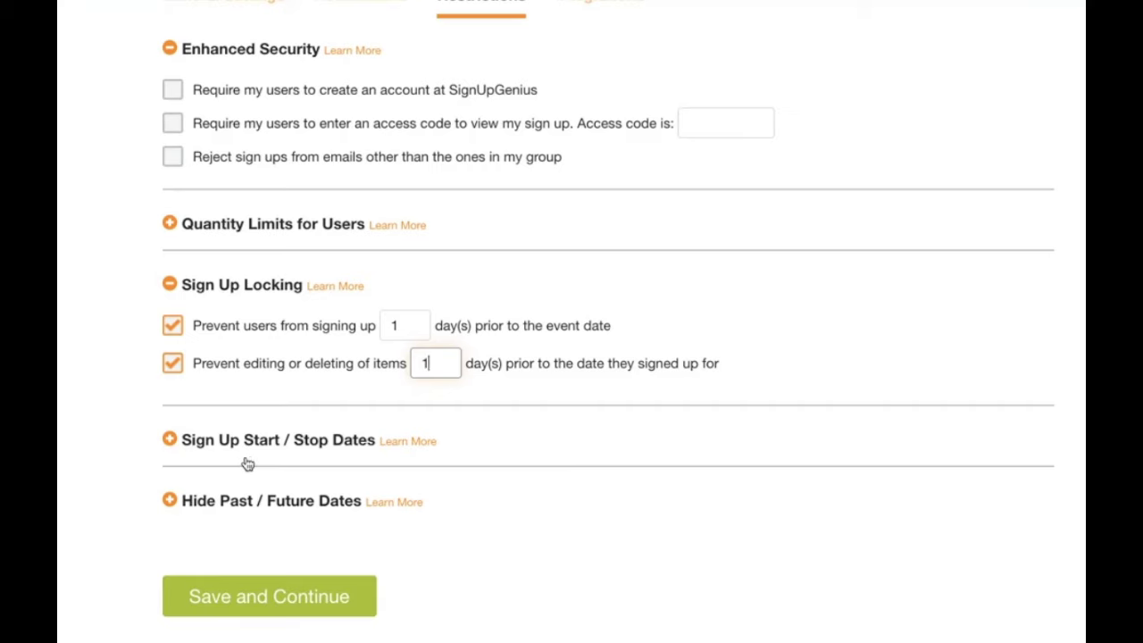
# - Save the restriction settings and preview the sign-up in desktop and mobile layouts, plus the participant form in desktop layout
pyautogui.click(256, 597)
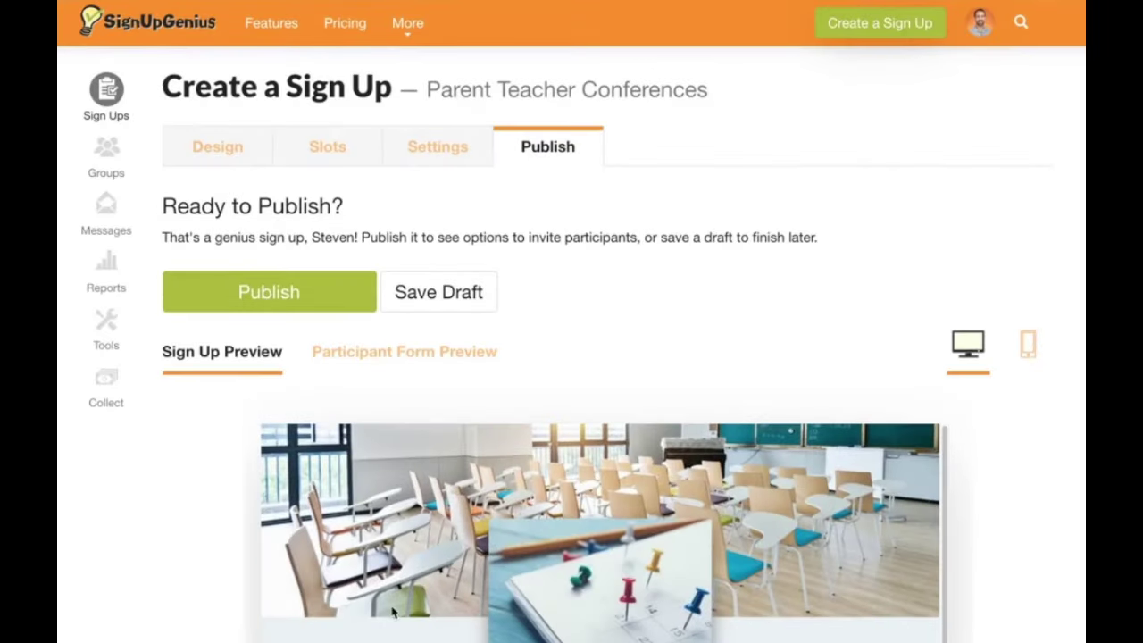
pyautogui.scroll(-5, 182, 608)
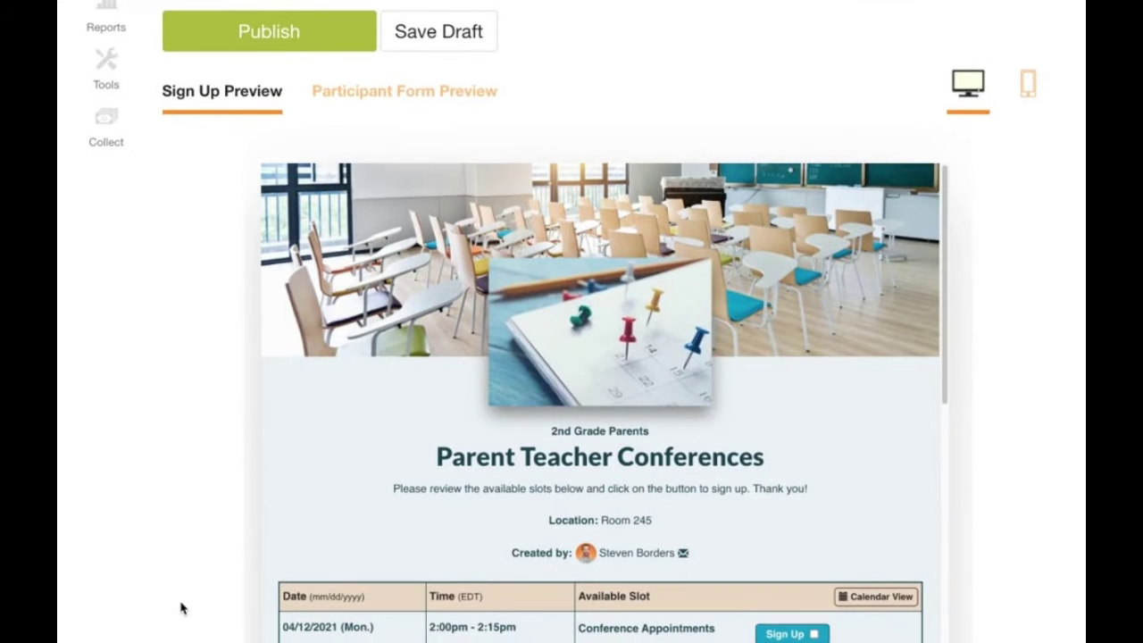
pyautogui.scroll(-2, 516, 581)
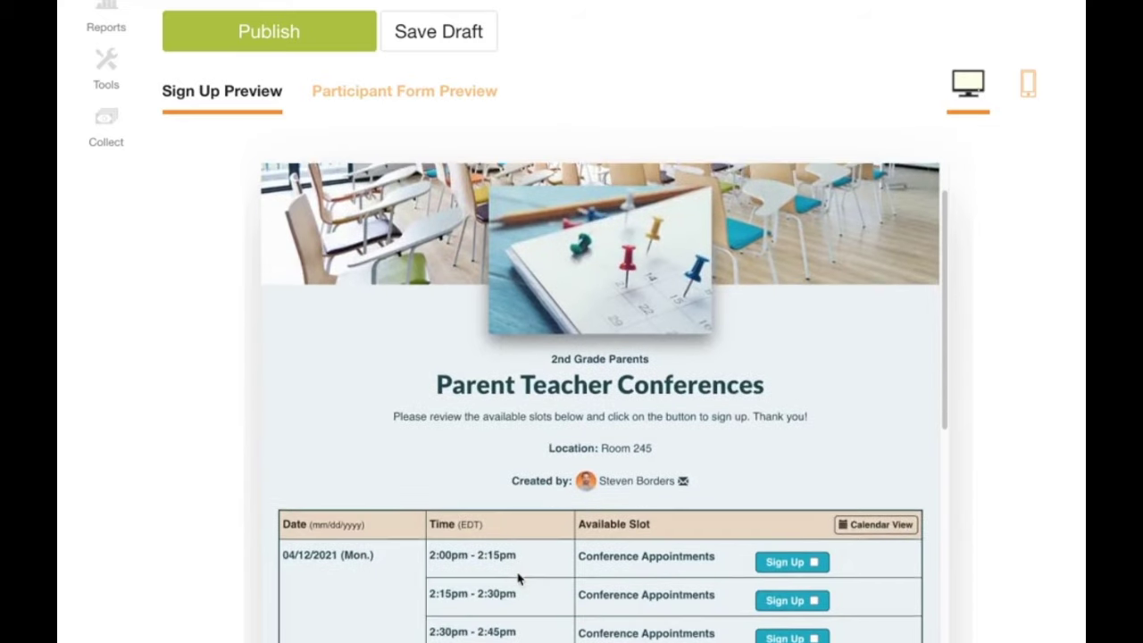
pyautogui.scroll(-2, 518, 579)
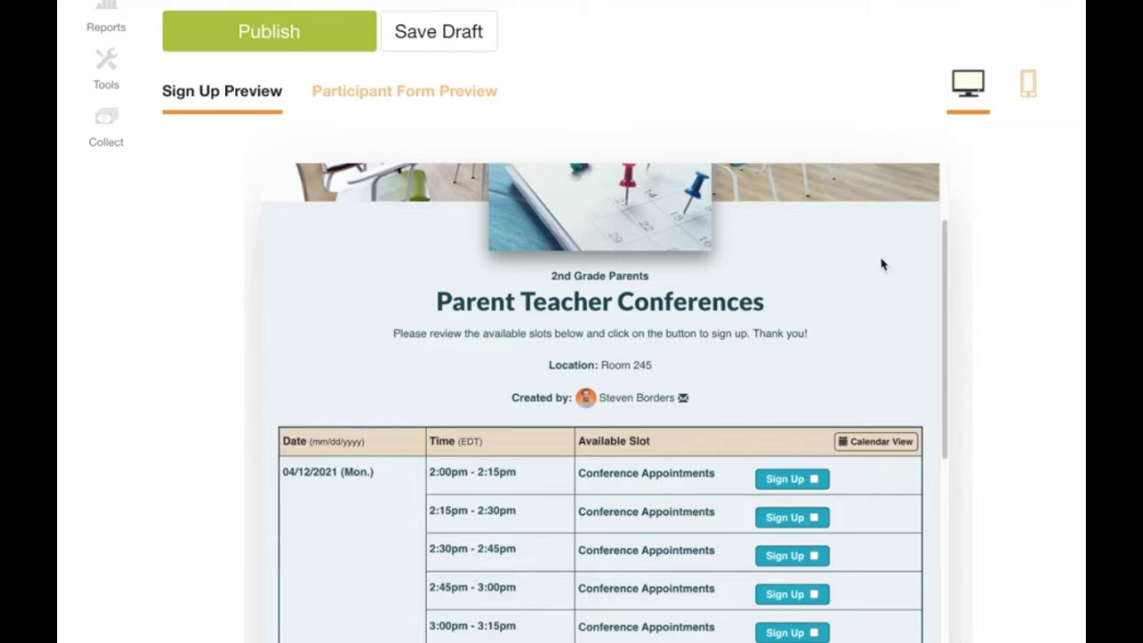
pyautogui.click(1030, 87)
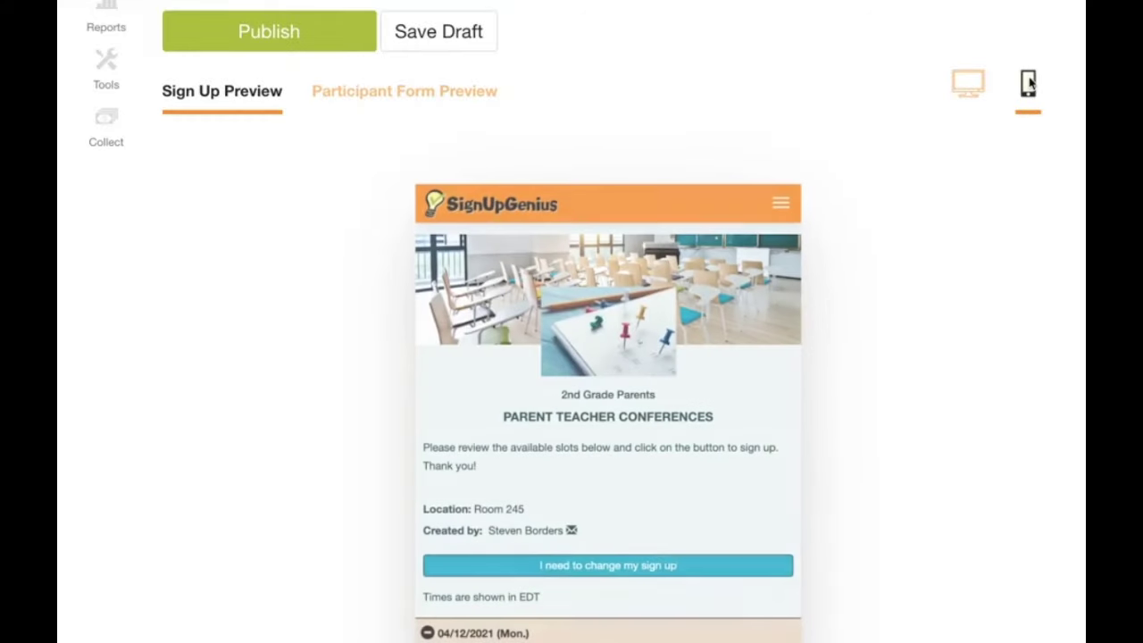
pyautogui.click(364, 97)
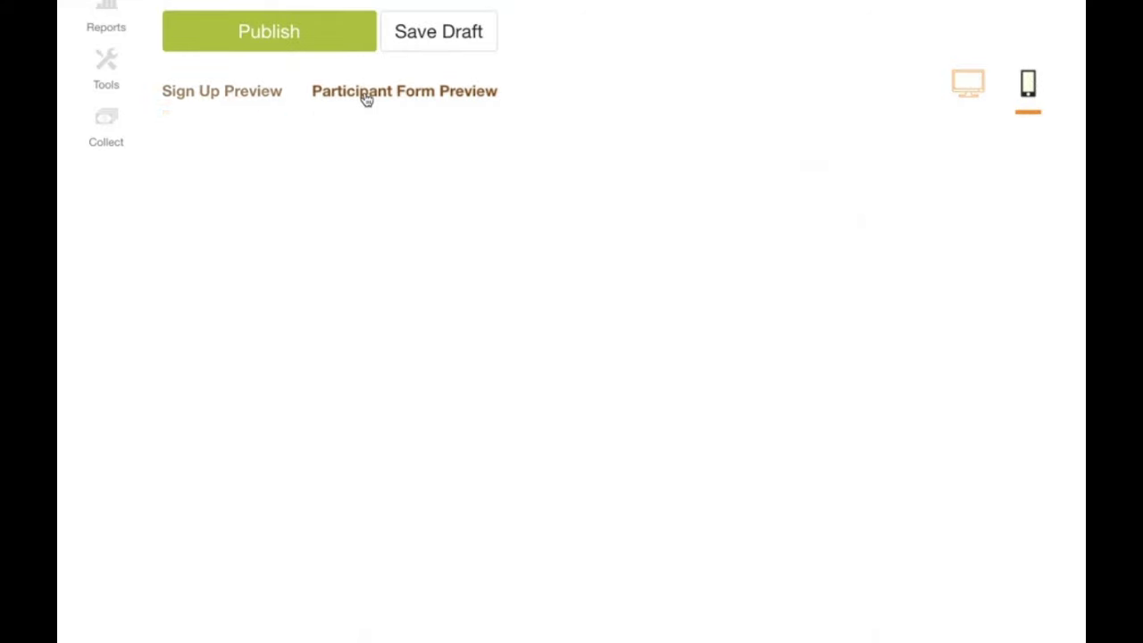
pyautogui.click(968, 87)
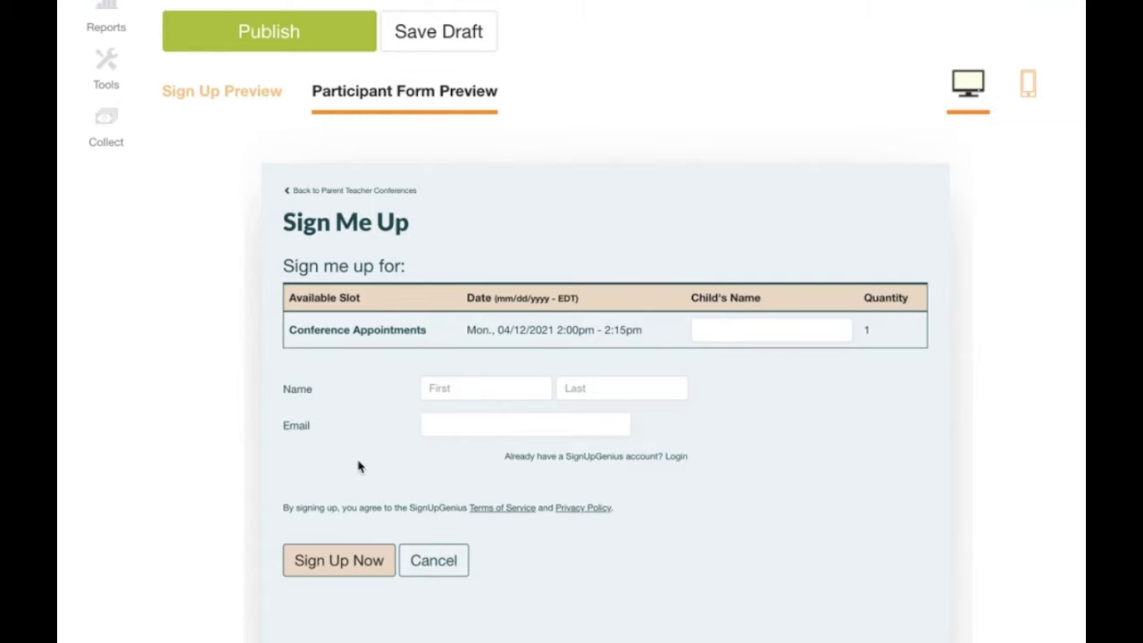
# - Publish the Parent Teacher Conferences sign-up and copy its share link
pyautogui.scroll(3, 359, 465)
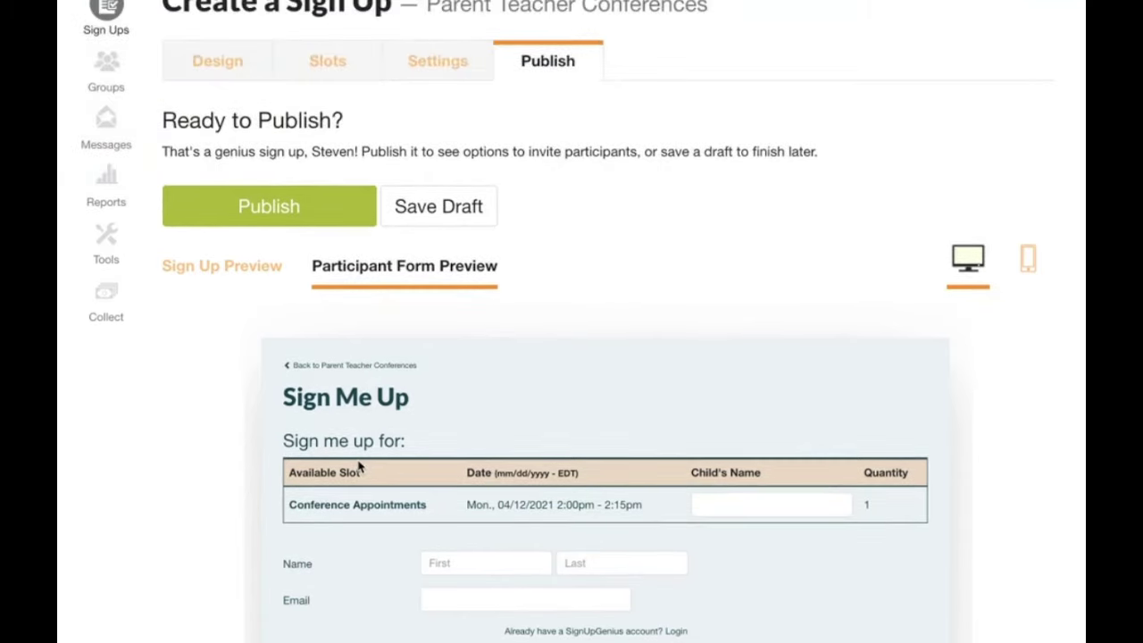
pyautogui.click(265, 200)
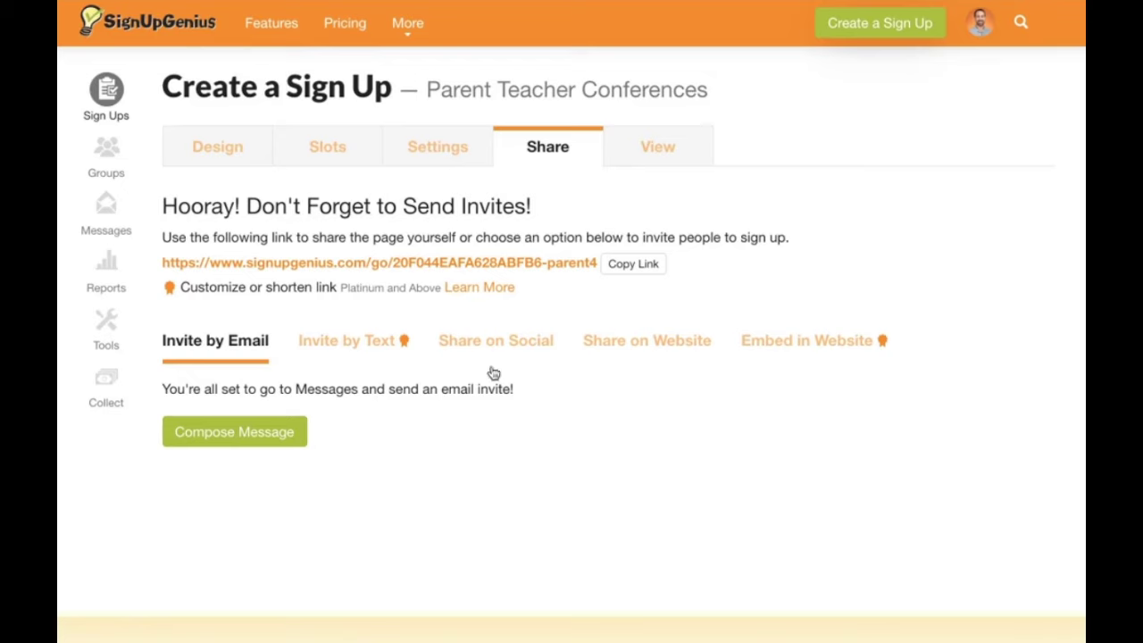
pyautogui.click(634, 266)
# - View the published sign-up page, examine its conference appointments, and try selecting the 2:30pm - 2:45pm slot on 04/12/2021
pyautogui.click(659, 156)
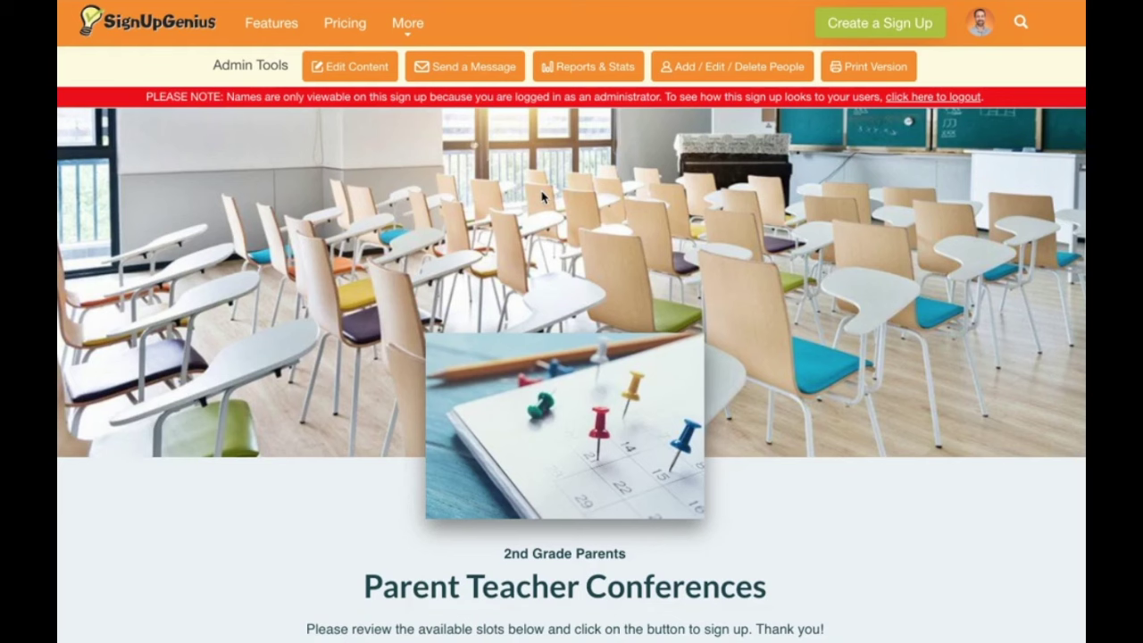
pyautogui.scroll(-4, 542, 197)
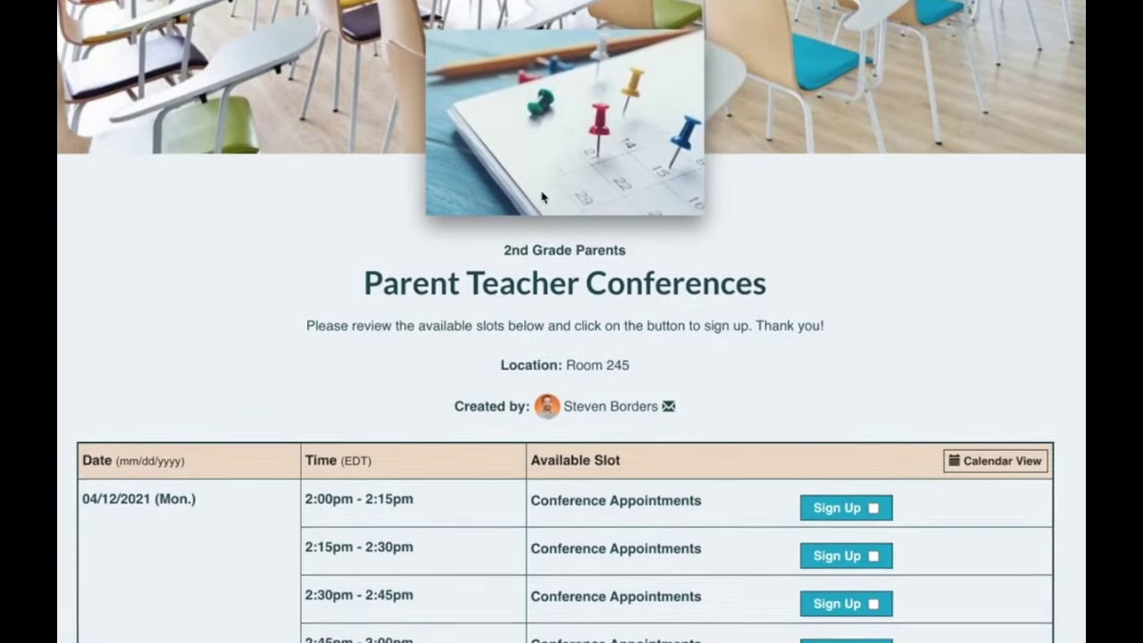
pyautogui.scroll(-2, 543, 196)
pyautogui.scroll(-2, 542, 195)
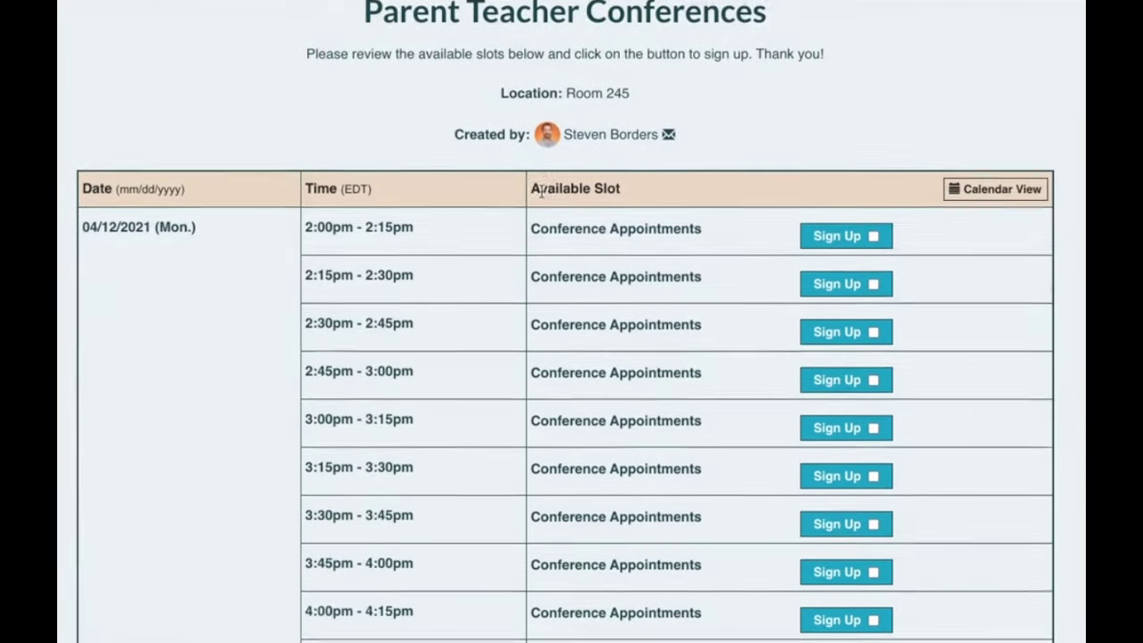
pyautogui.click(872, 328)
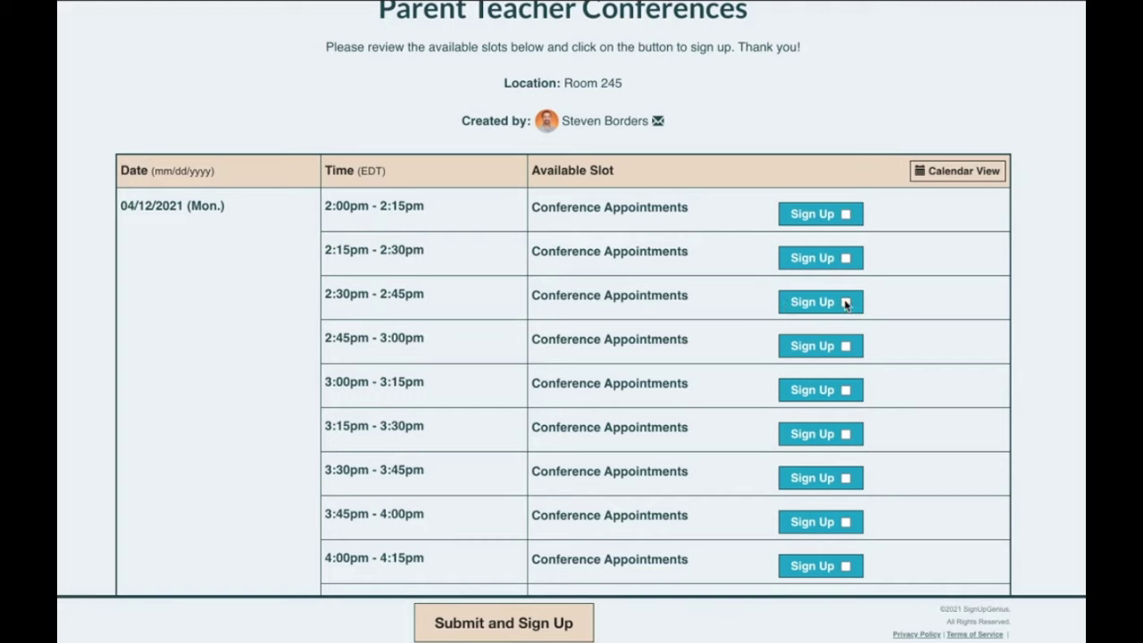
pyautogui.click(845, 303)
pyautogui.scroll(5, 508, 450)
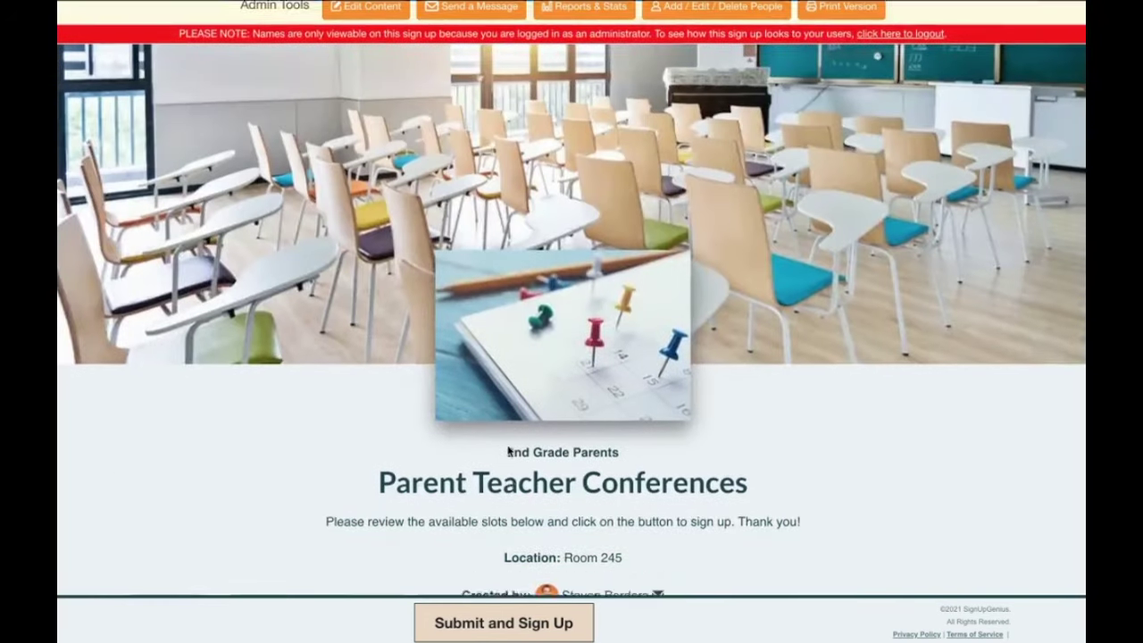
pyautogui.scroll(1, 508, 450)
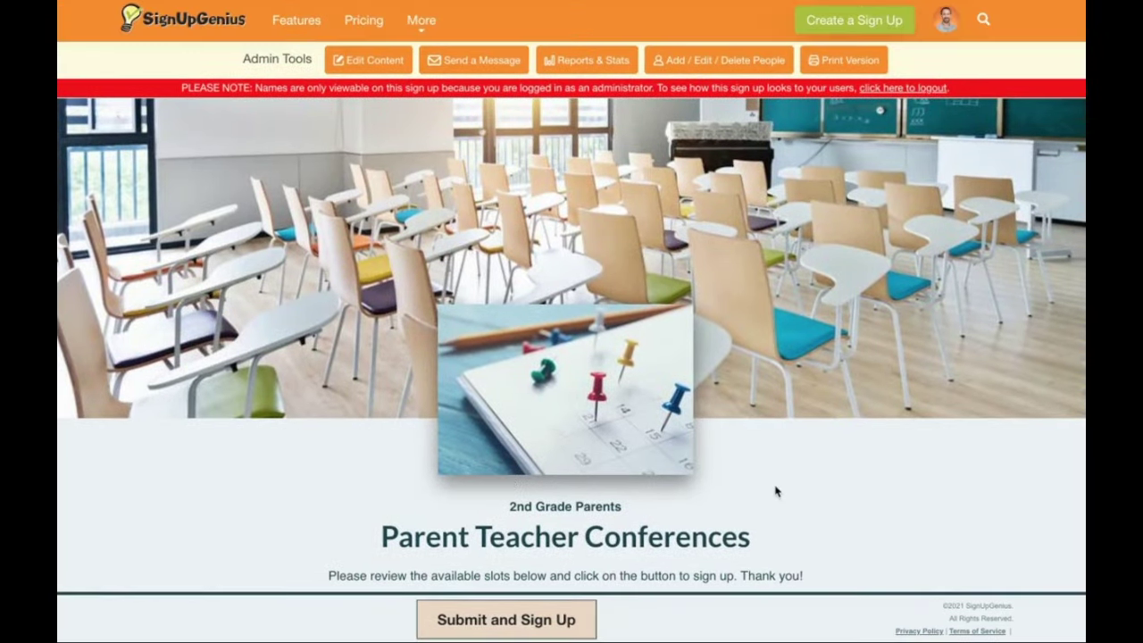